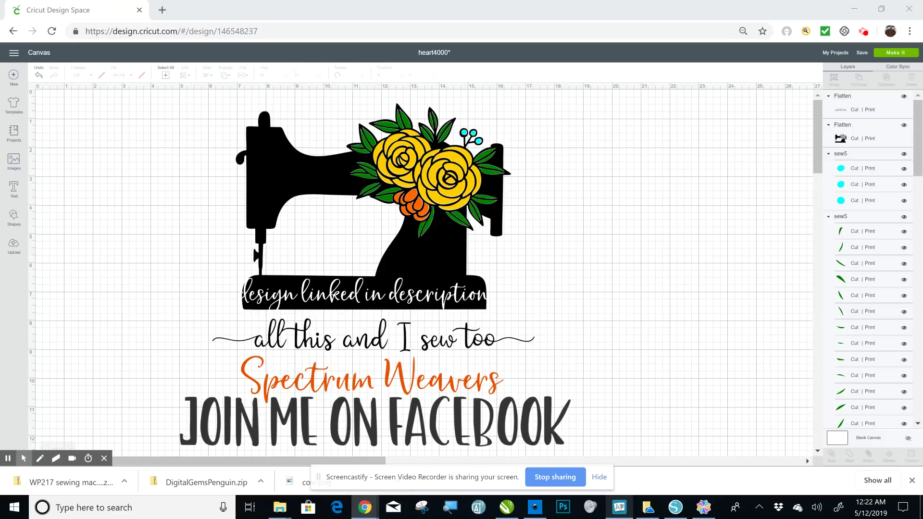
Switch to Inkscape and enlarge the view of the sewing machine design and its captions
mouse_move(619, 507)
left_click(535, 507)
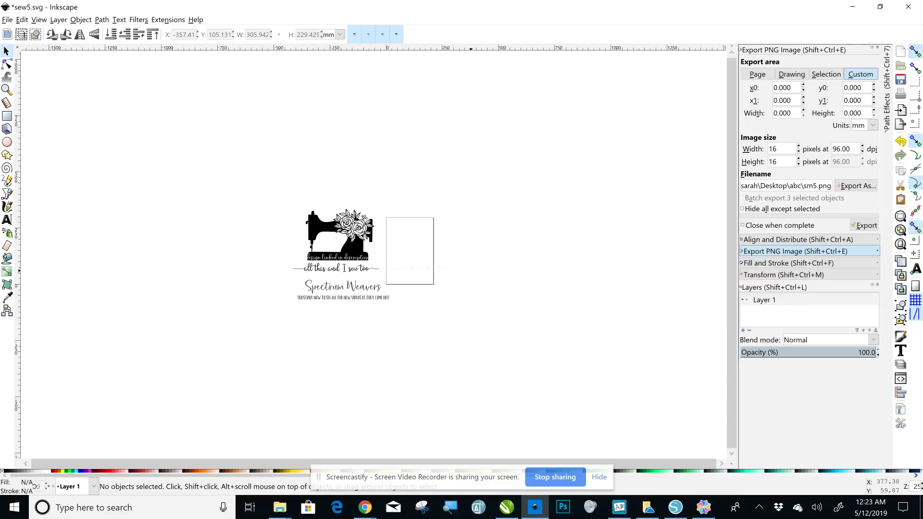
key("plus")
key("plus")
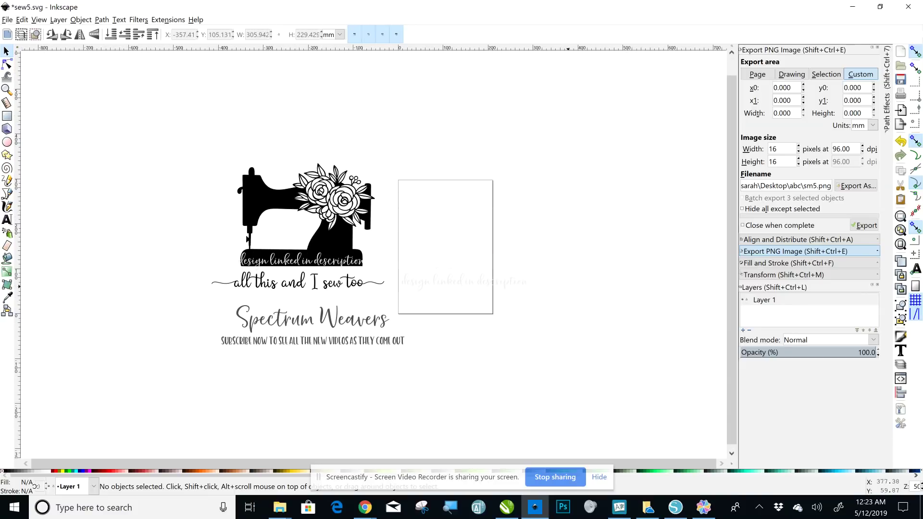
key("plus")
key("plus")
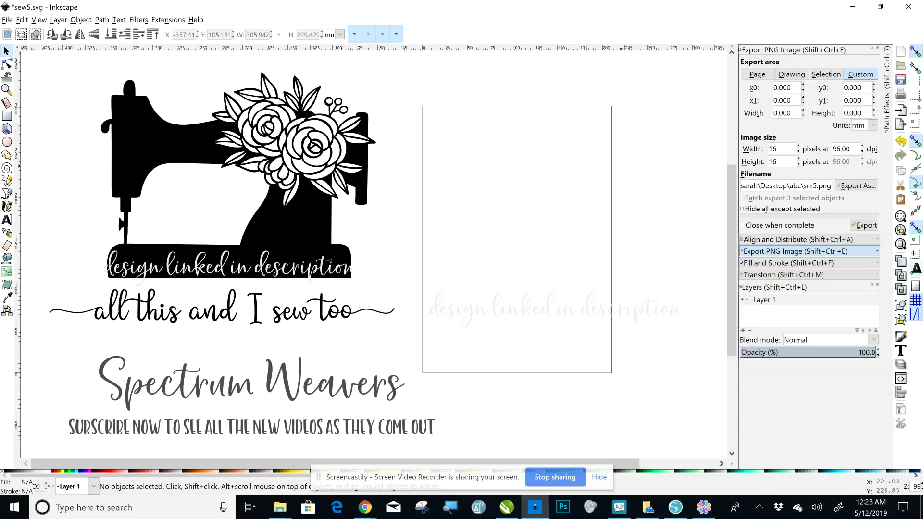
Check the size options in the Interface preferences, keep Larger selected, and close the preferences
left_click(21, 20)
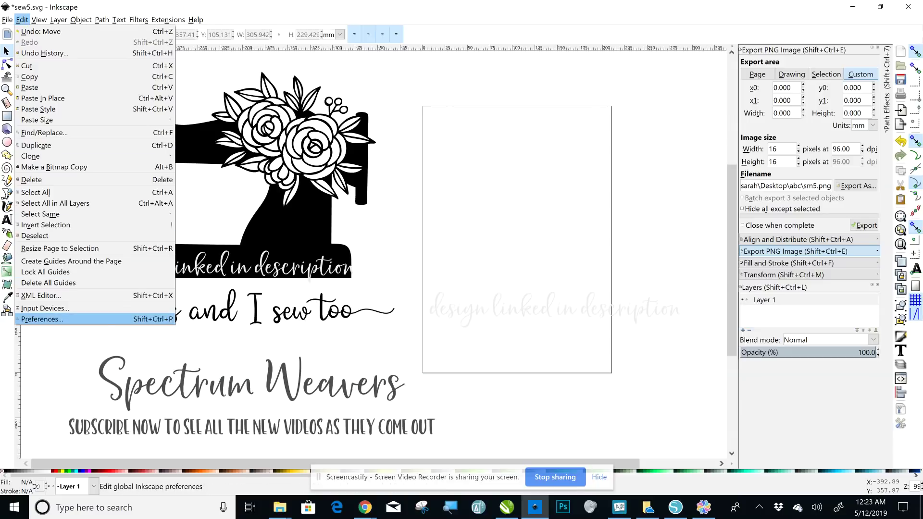
left_click(43, 319)
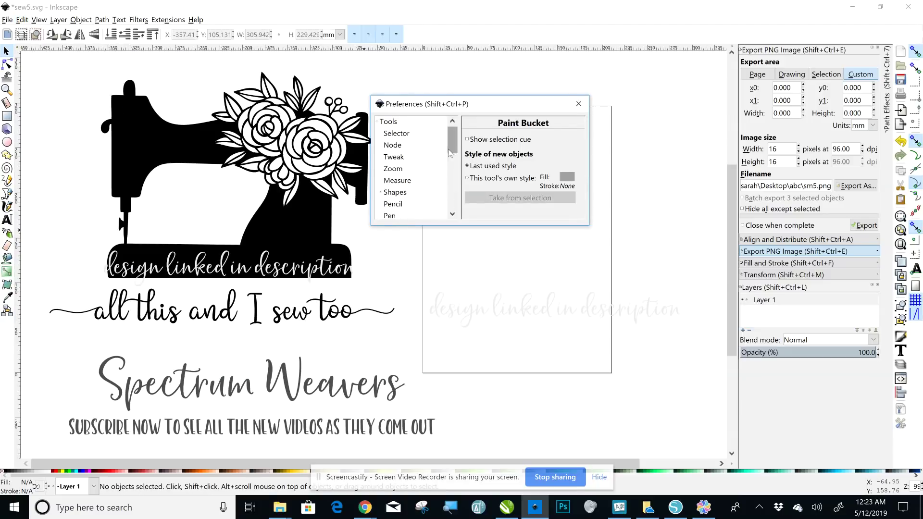
mouse_move(452, 139)
left_mouse_down()
mouse_move(461, 204)
mouse_move(452, 183)
left_mouse_up()
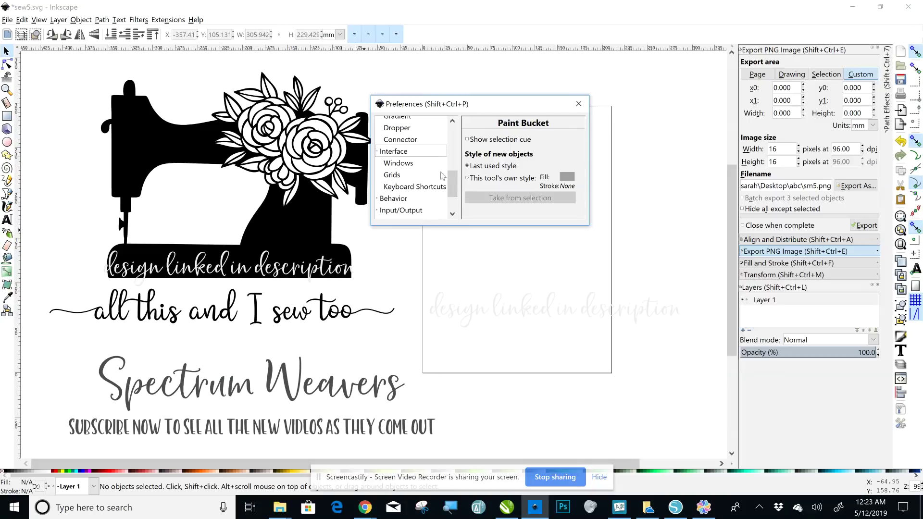
left_click(395, 152)
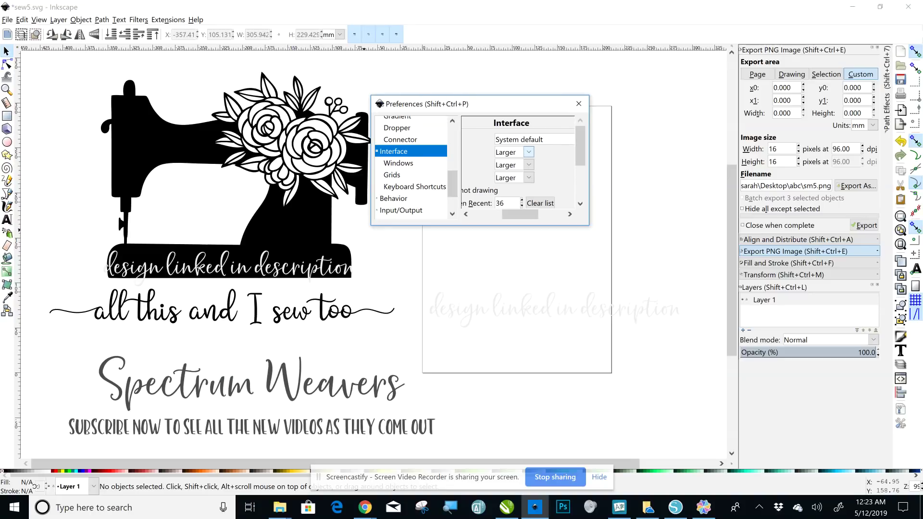
left_click(529, 152)
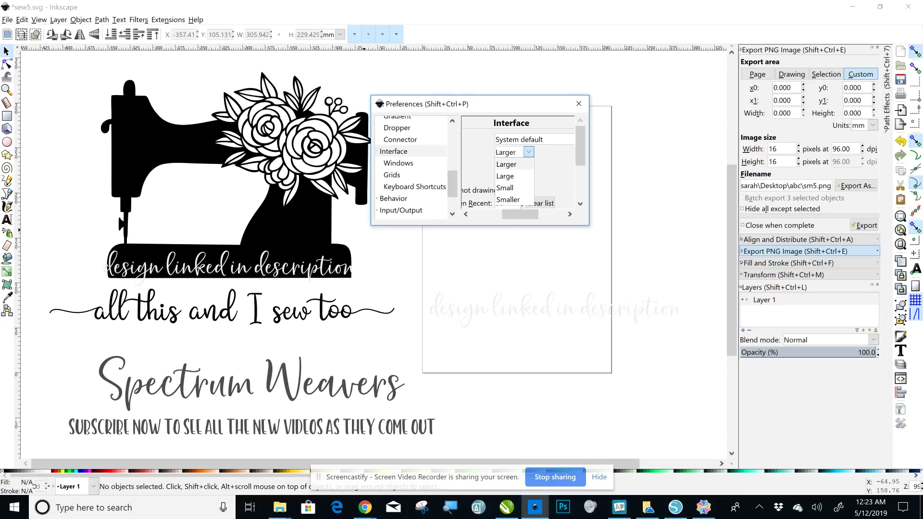
key("Return")
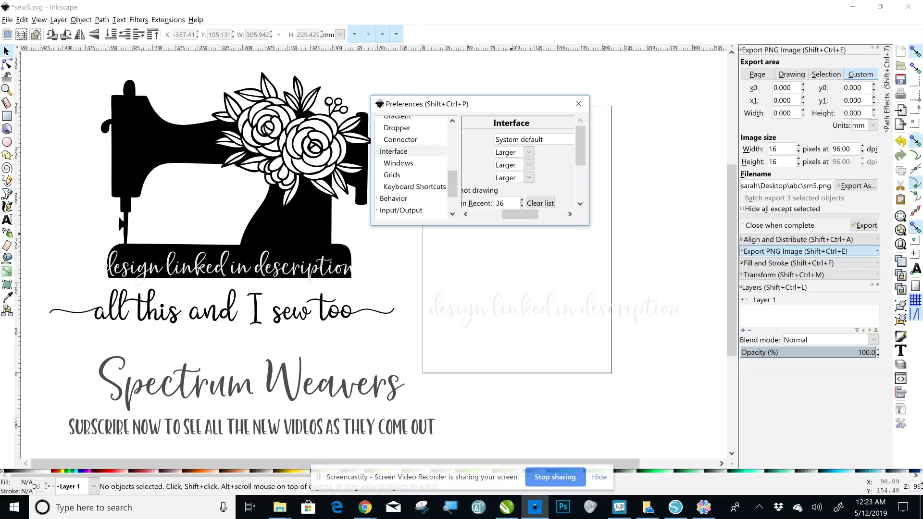
left_click(578, 103)
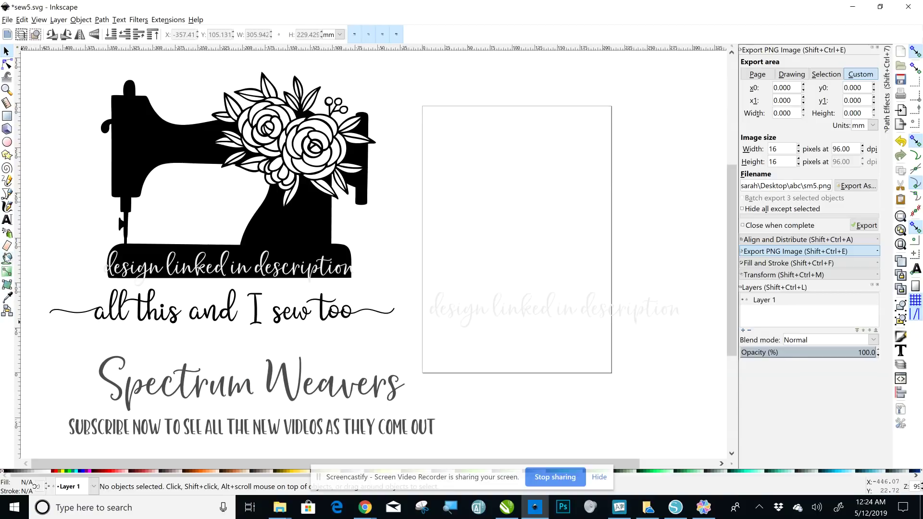
Use the Paint Bucket with yellow #FFCC00 to fill the upper and outer petals of the left rose
left_click(7, 259)
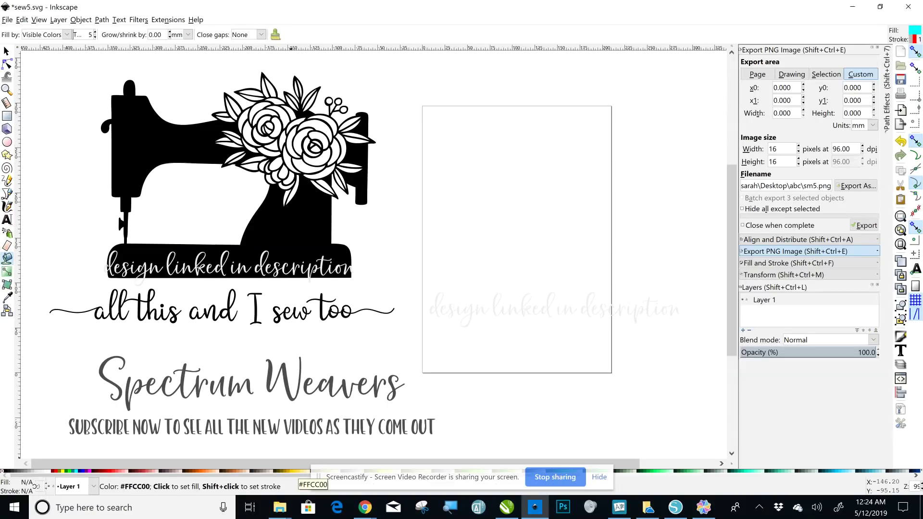
left_click(306, 471)
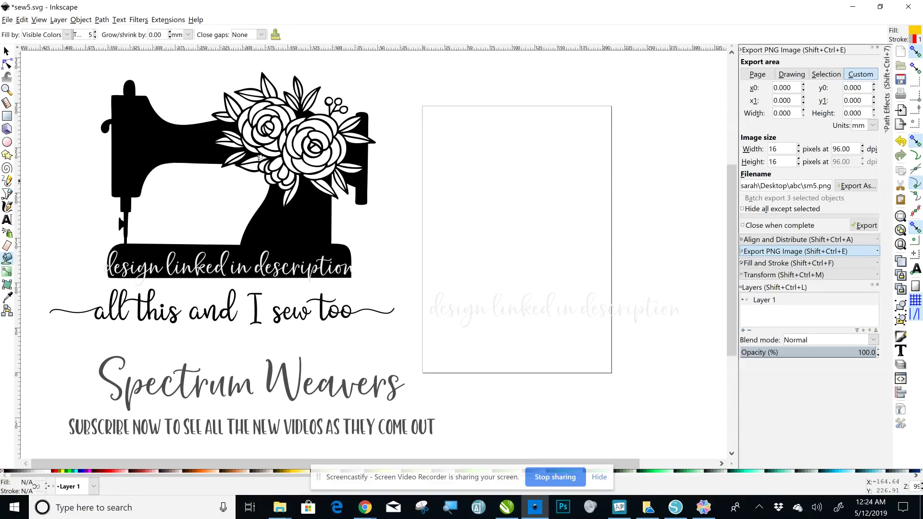
left_click(248, 132)
left_click(242, 119)
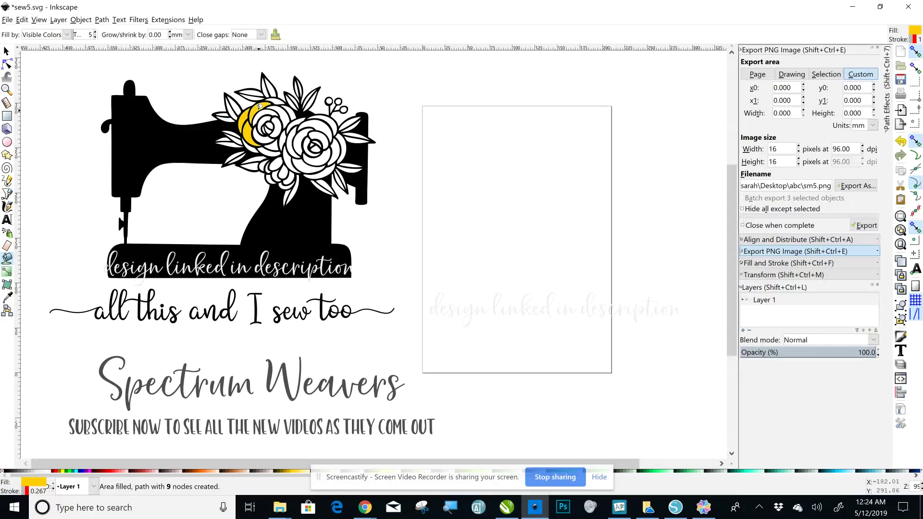
left_click(280, 99)
left_click(275, 108)
left_click(272, 110)
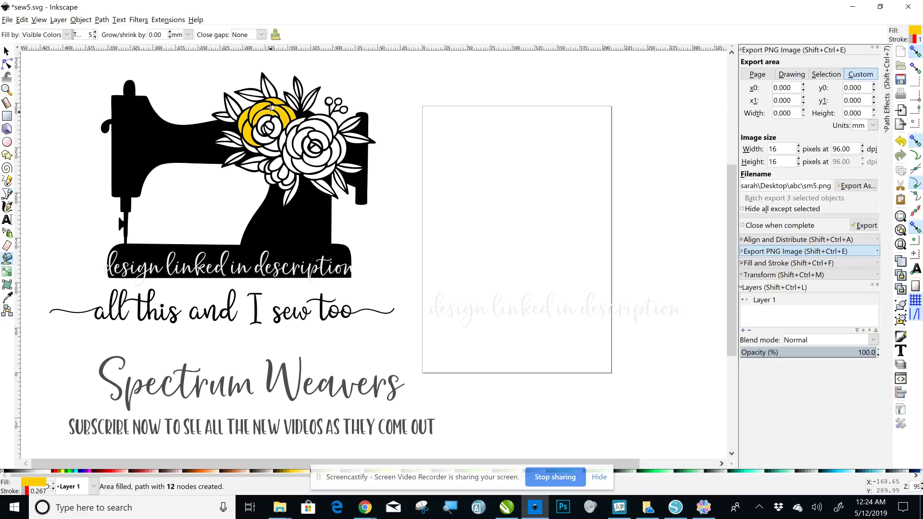
Fill the remaining inner and lower petals and the centre of the left rose with yellow
left_click(275, 122)
left_click(262, 134)
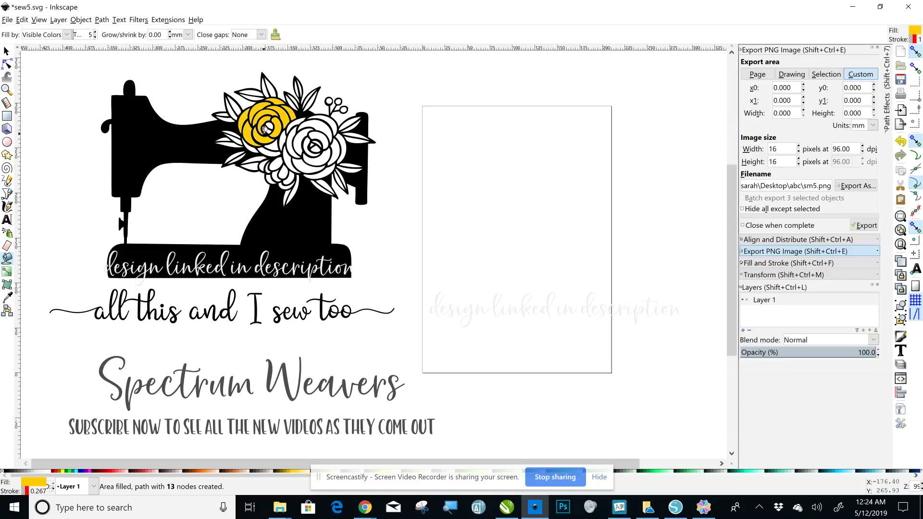
left_click(251, 147)
left_click(269, 150)
left_click(263, 127)
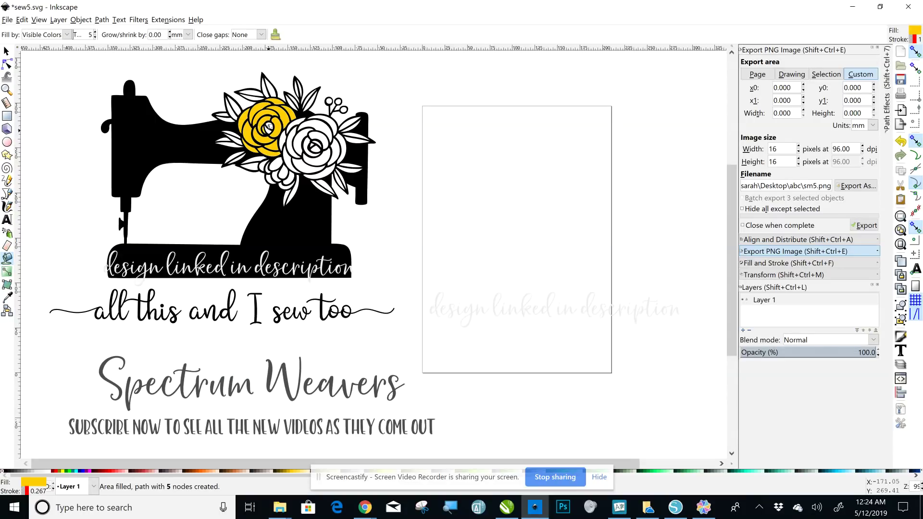
left_click(268, 126)
Fill the outer petals around the right rose with the same yellow
left_click(284, 142)
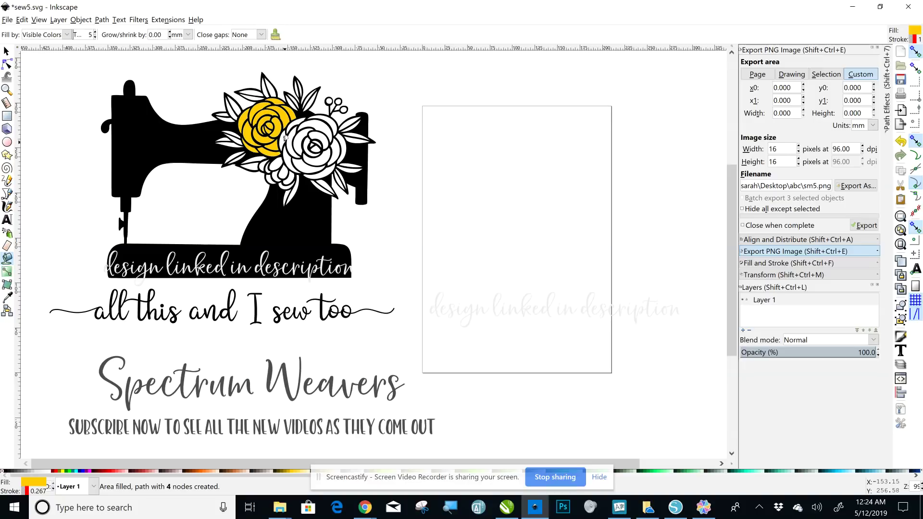
left_click(290, 160)
left_click(302, 165)
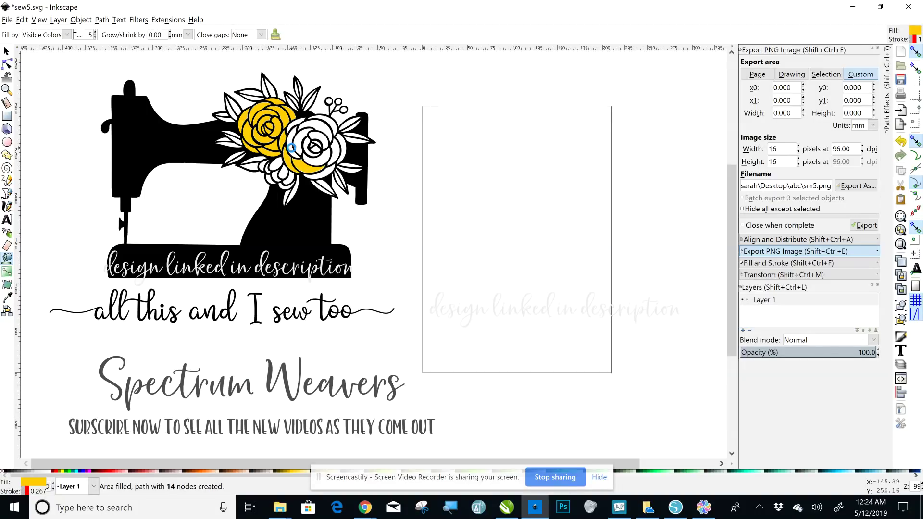
left_click(296, 117)
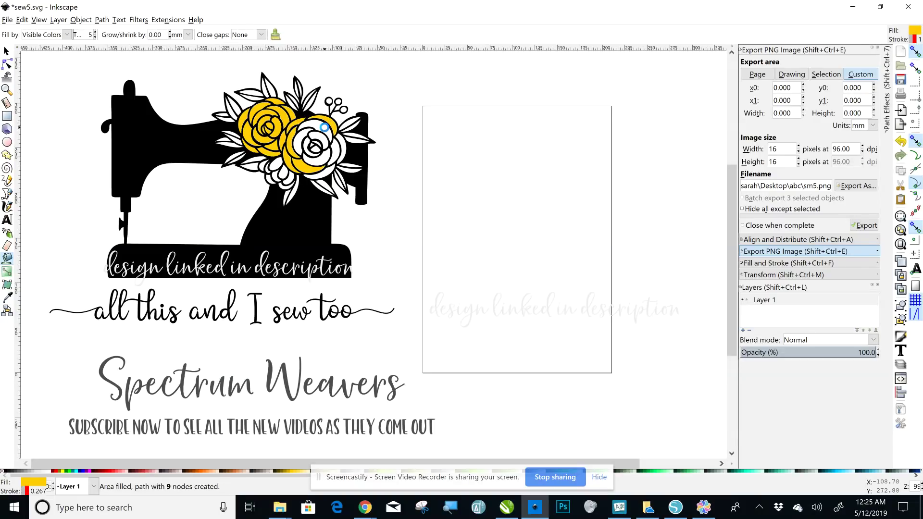
left_click(320, 123)
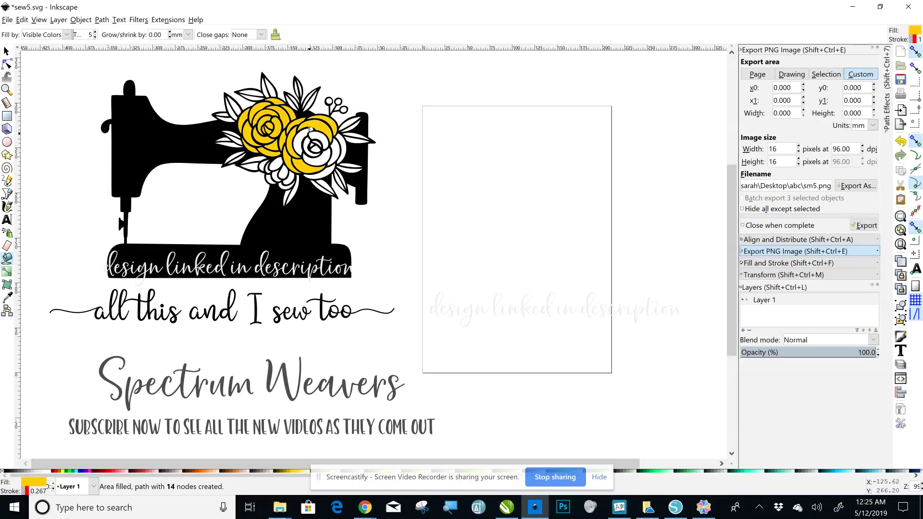
left_click(317, 158)
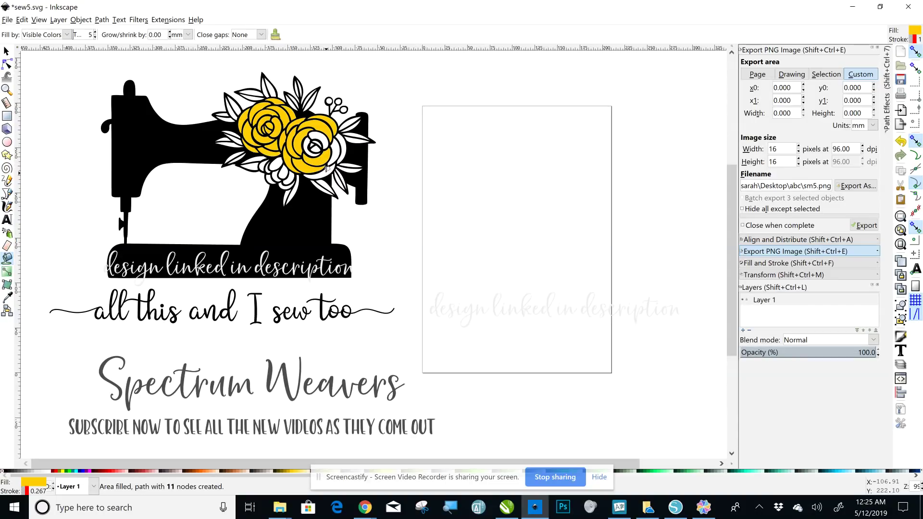
left_click(327, 169)
left_click(338, 151)
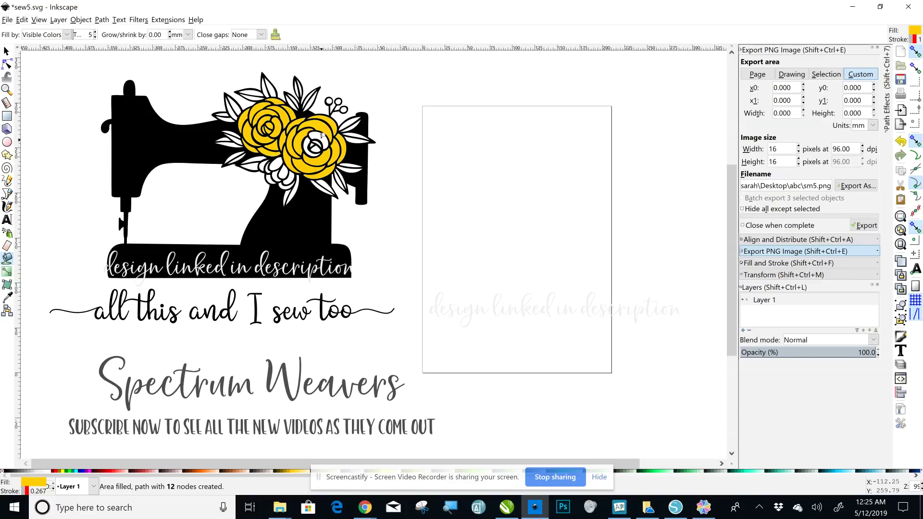
Fill the small inner petals and centre of the right rose with yellow
left_click(311, 135)
left_click(313, 142)
left_click(315, 146)
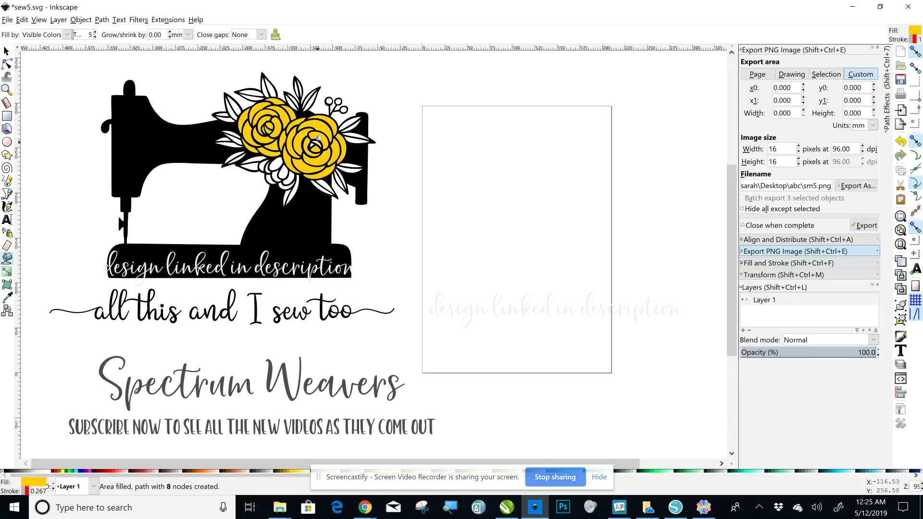
left_click(318, 138)
left_click(315, 142)
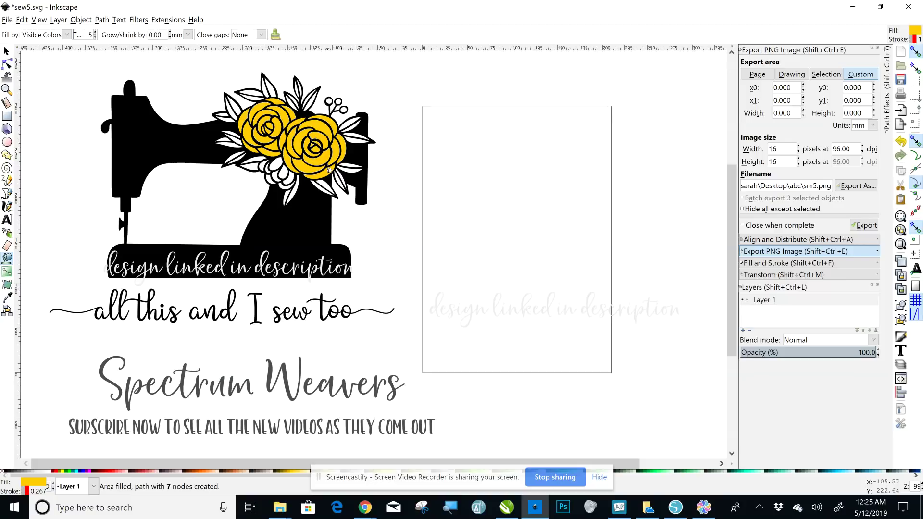
Move the sewing machine artwork aside onto the page and group all the yellow petal fills
left_click(6, 51)
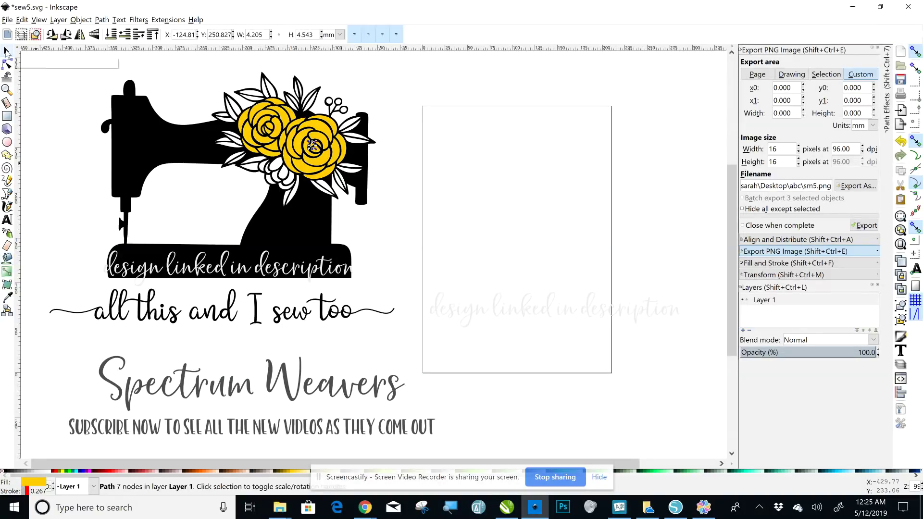
left_click_drag(176, 164, 459, 198)
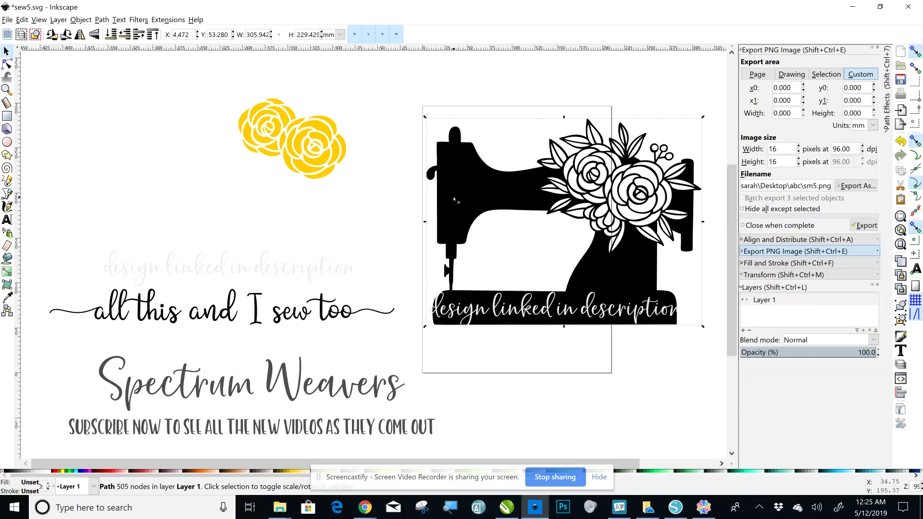
left_click_drag(185, 80, 385, 198)
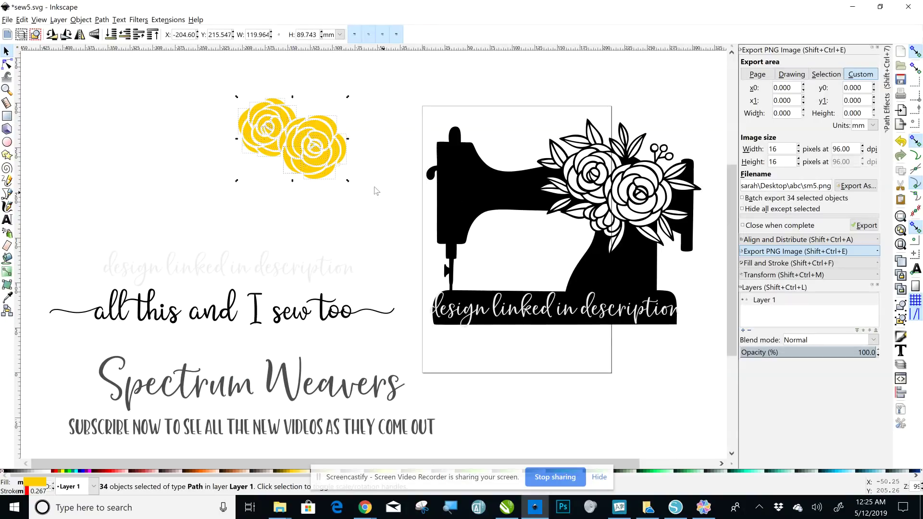
right_click(300, 140)
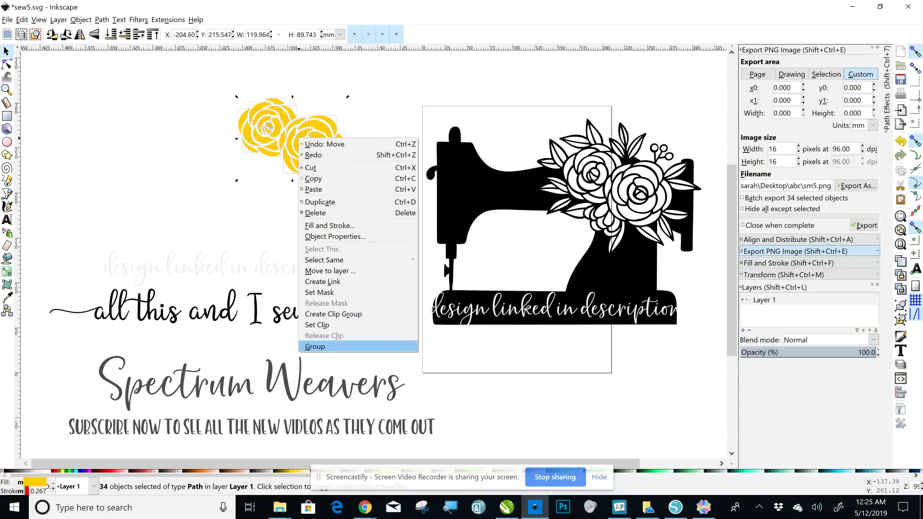
left_click(315, 346)
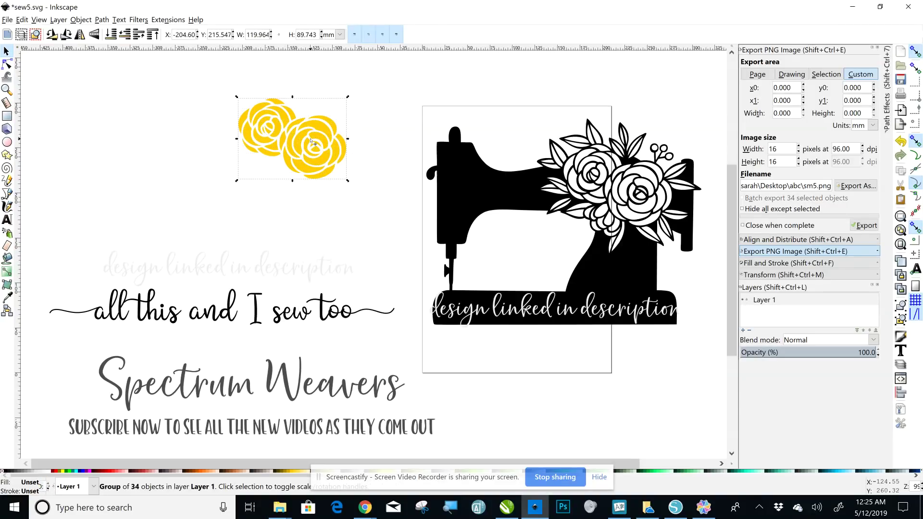
Place the yellow petal group at the page's lower edge and move the sewing machine back above its caption
left_click_drag(293, 154, 553, 395)
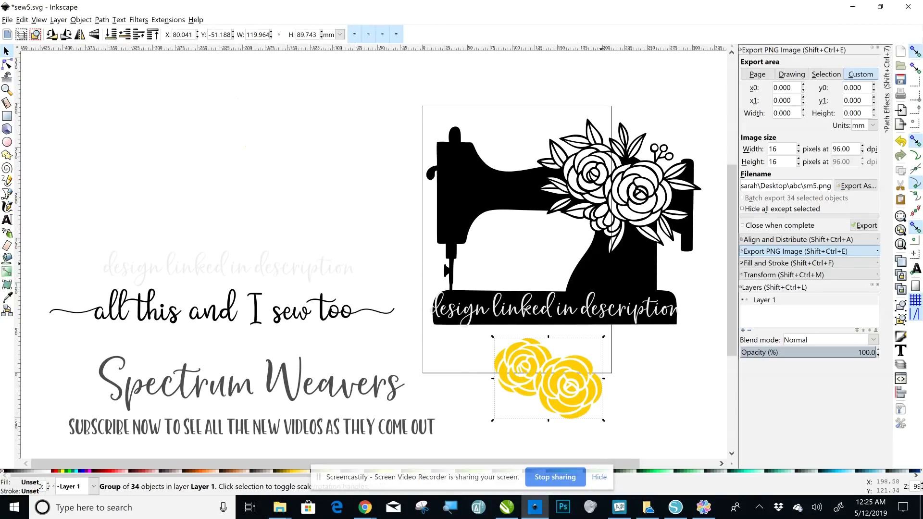
left_click_drag(584, 267, 274, 222)
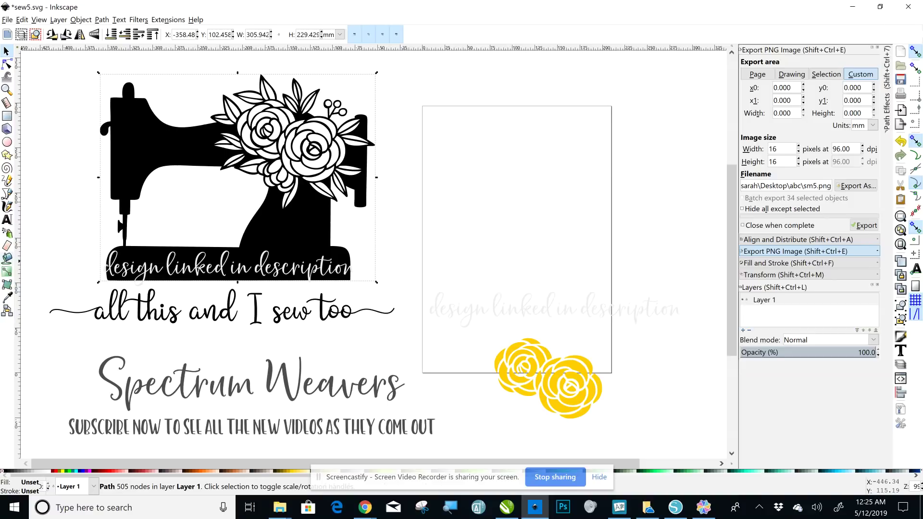
Set the Paint Bucket fill to orange and undo the orange recolouring of the sewing machine
left_click(7, 258)
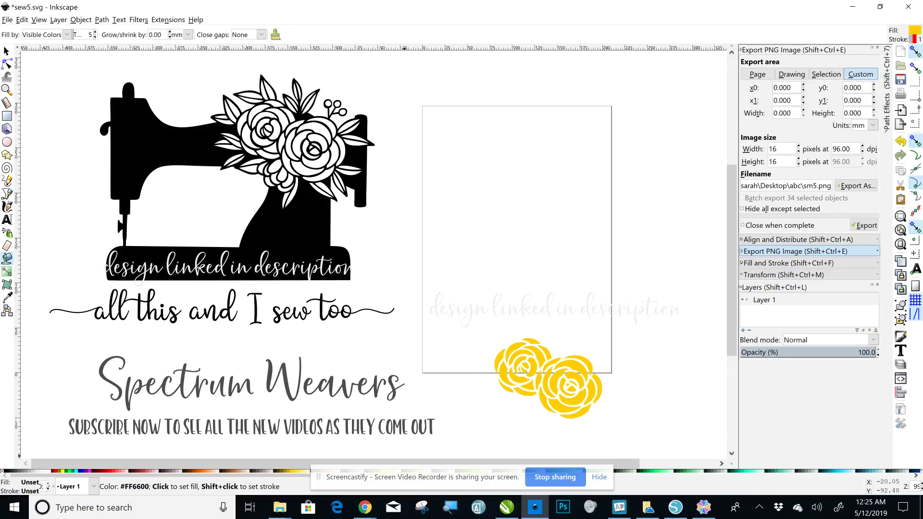
left_click(202, 470)
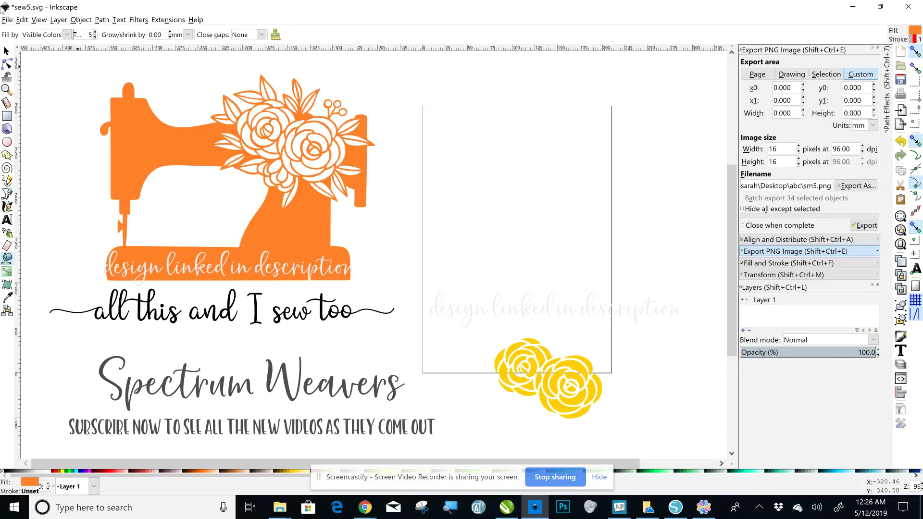
left_click(22, 20)
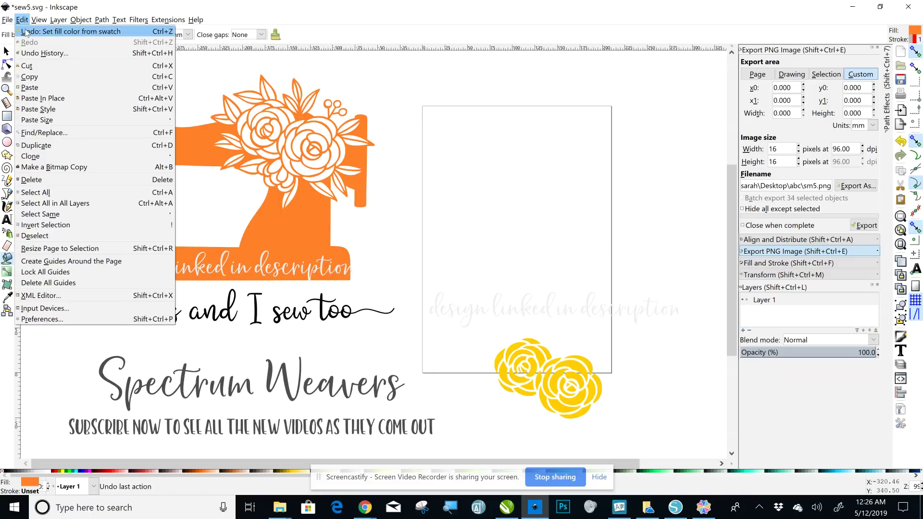
left_click(28, 28)
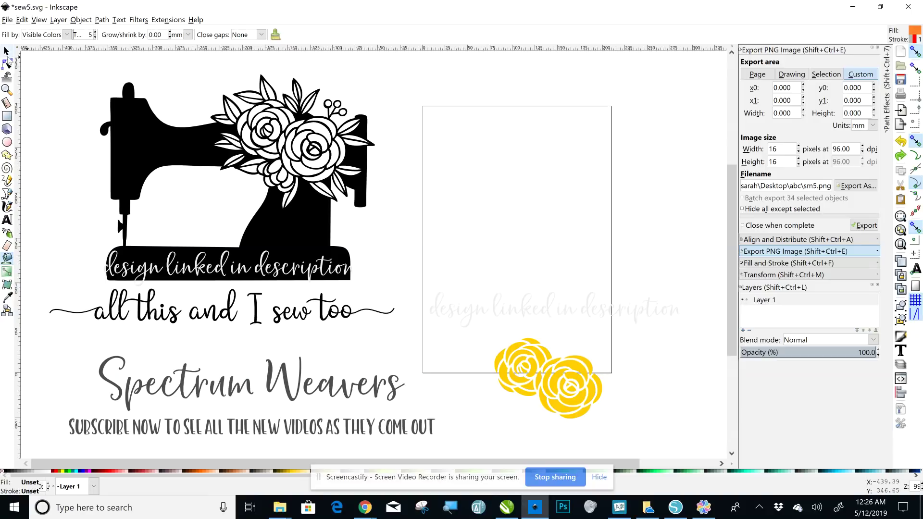
Deselect the sewing machine and fill all petals of the small flower below the roses with orange
left_click(7, 51)
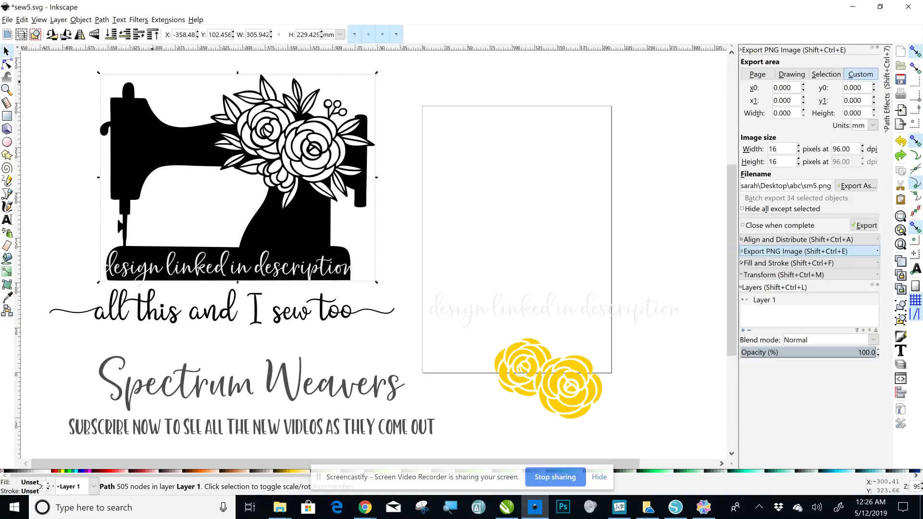
left_click(448, 90)
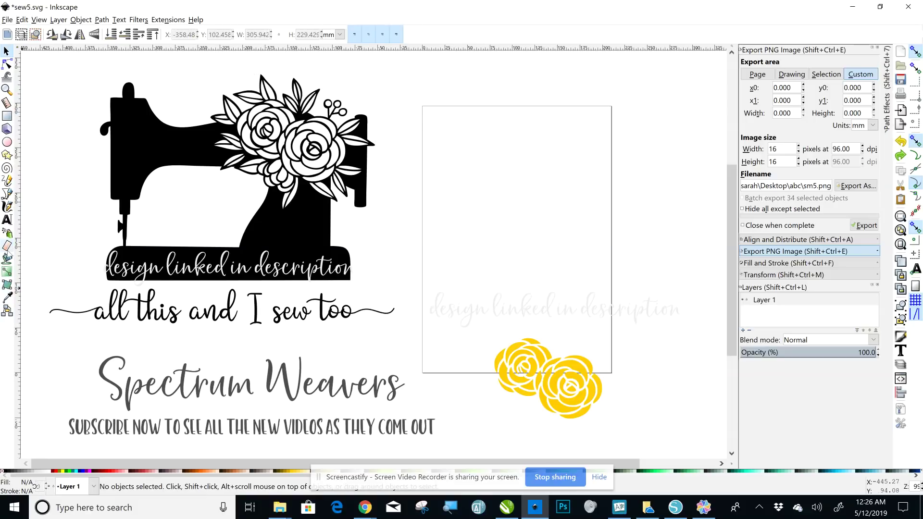
left_click(7, 258)
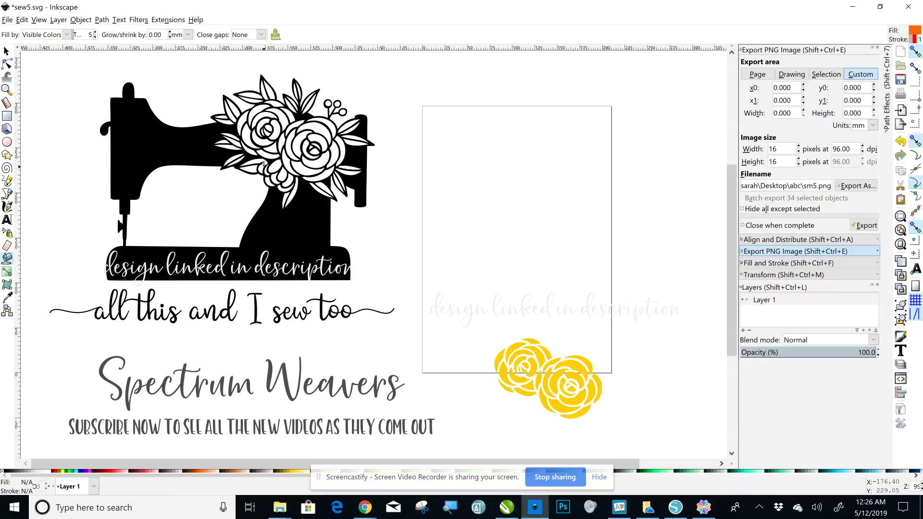
left_click(263, 167)
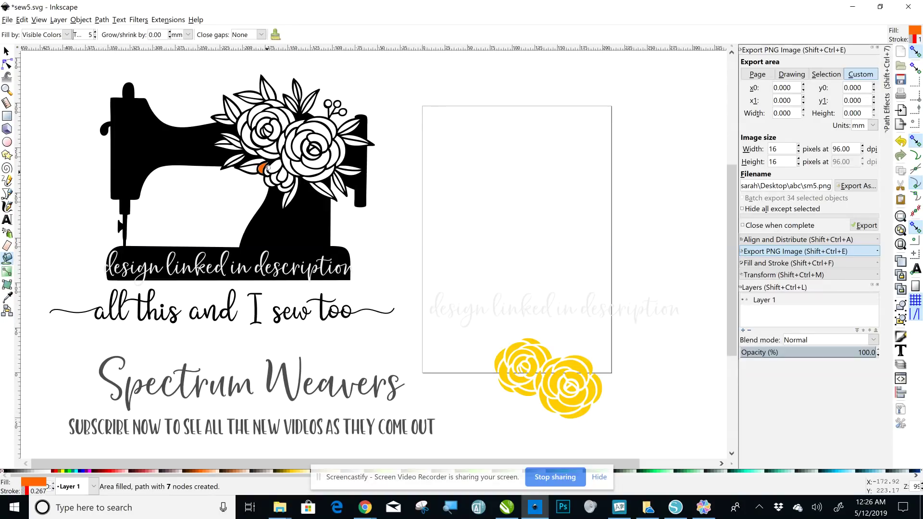
left_click(270, 165)
left_click(267, 171)
left_click(275, 166)
left_click(284, 175)
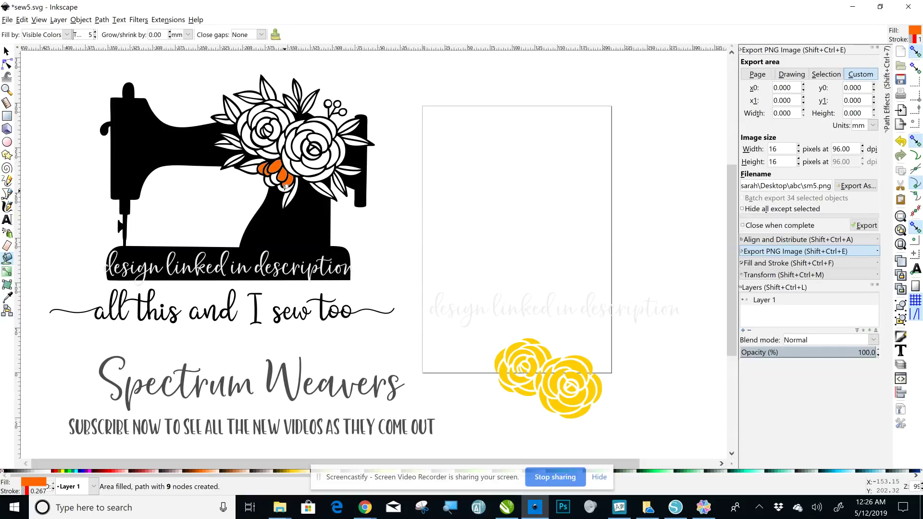
left_click(284, 188)
left_click(272, 177)
left_click(271, 179)
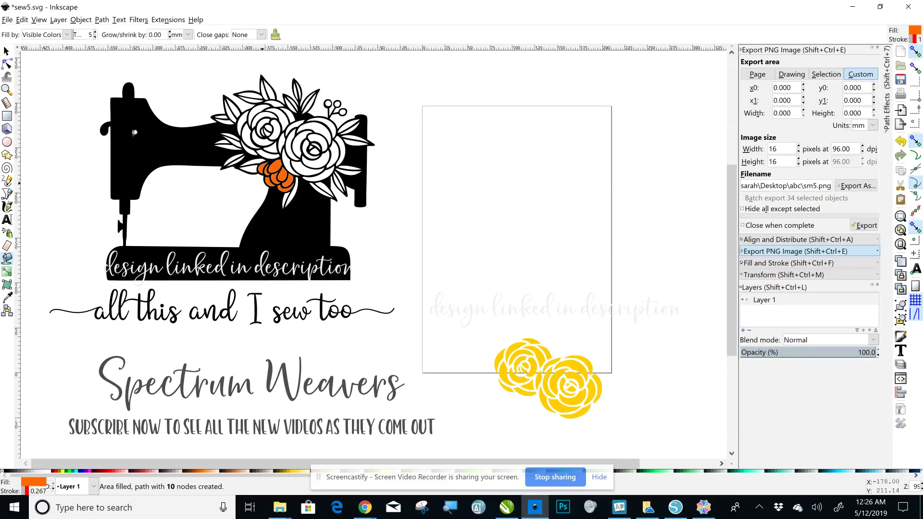
Move the sewing machine artwork aside onto the page and group all the orange petal fills
left_click(5, 50)
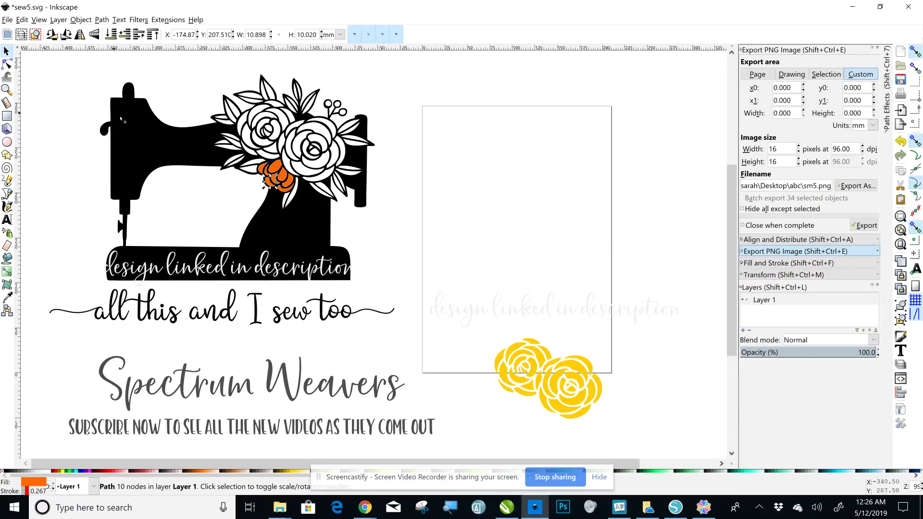
left_click_drag(153, 146, 476, 186)
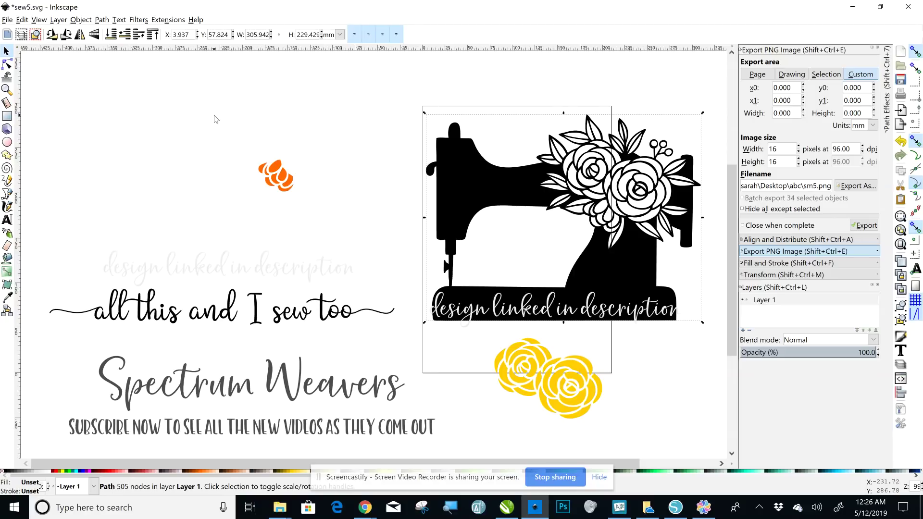
left_click_drag(214, 119, 306, 205)
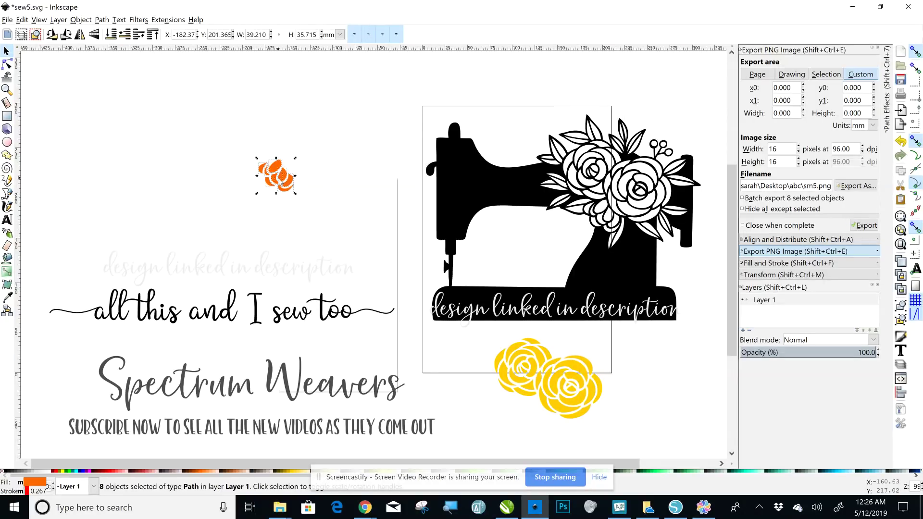
right_click(277, 177)
left_click(293, 386)
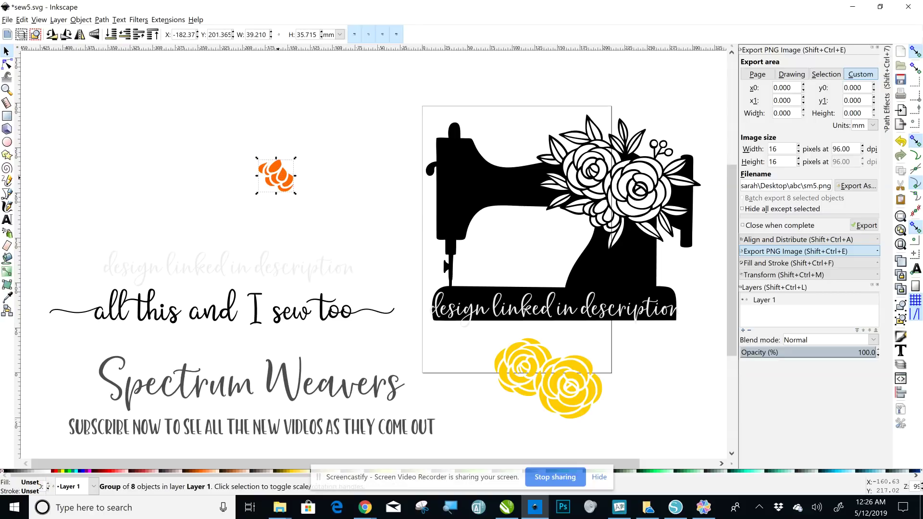
Place the orange petal group below the yellow roses, move the sewing machine back above its caption, and deselect it
left_click_drag(275, 173, 528, 418)
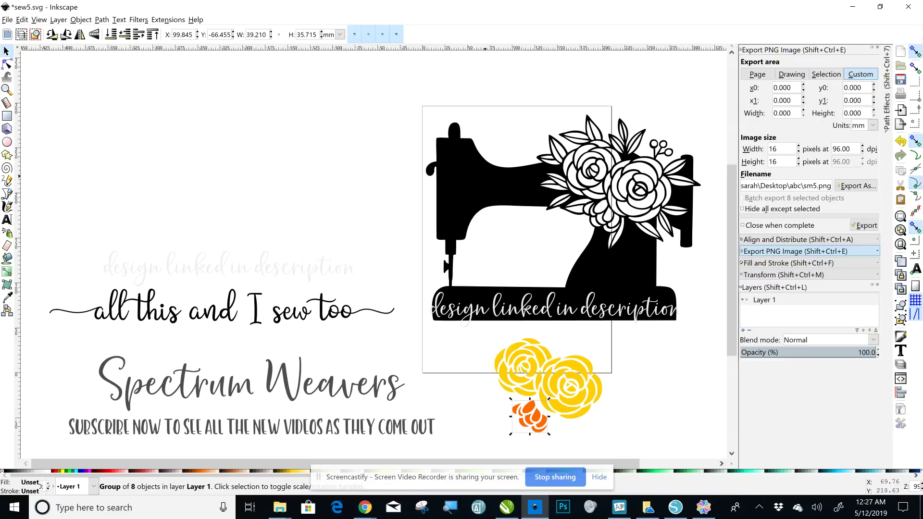
left_click_drag(462, 163, 158, 150)
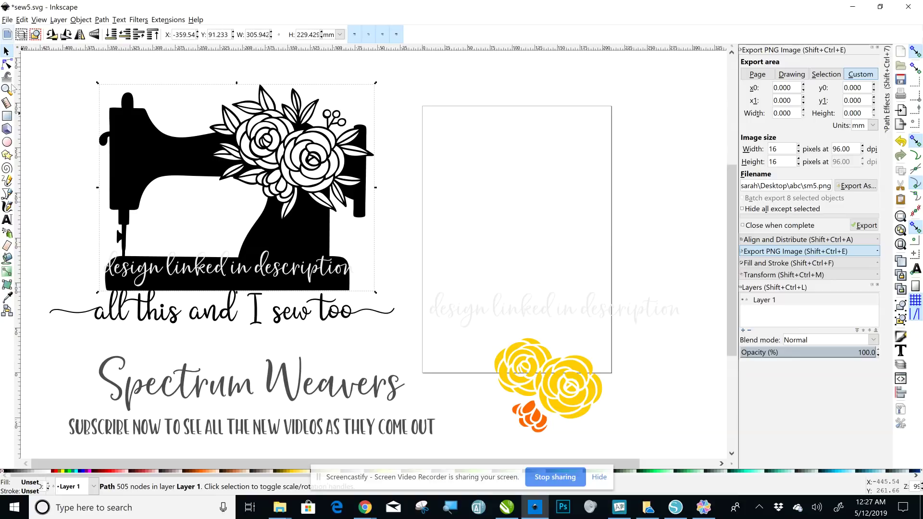
left_click(53, 83)
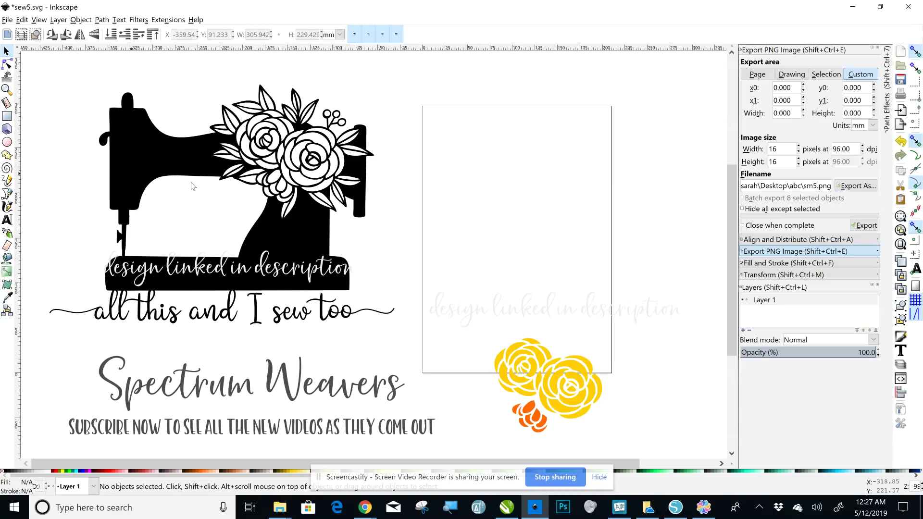
Set the Paint Bucket fill to green (#008000) and fill the leaves below the small flower and at the bouquet's lower left
left_click(7, 259)
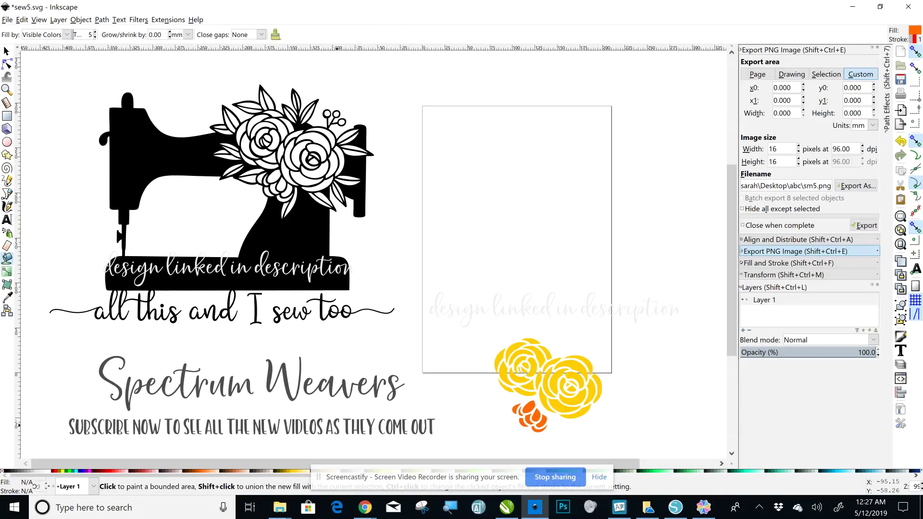
scroll(336, 426, "up", 1)
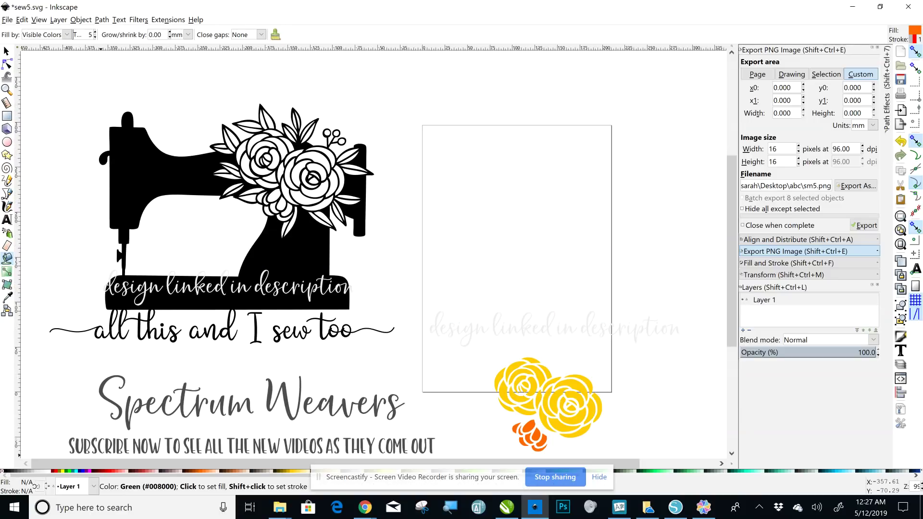
left_click(63, 471)
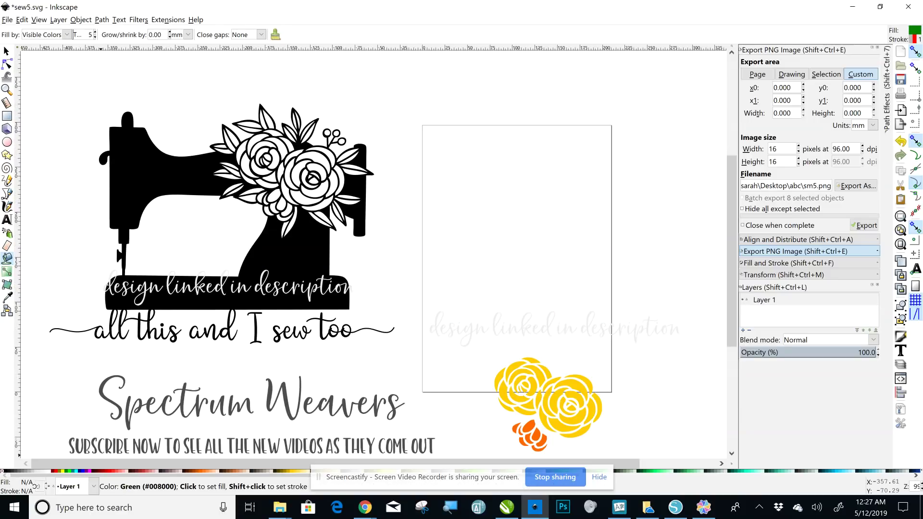
left_click(286, 223)
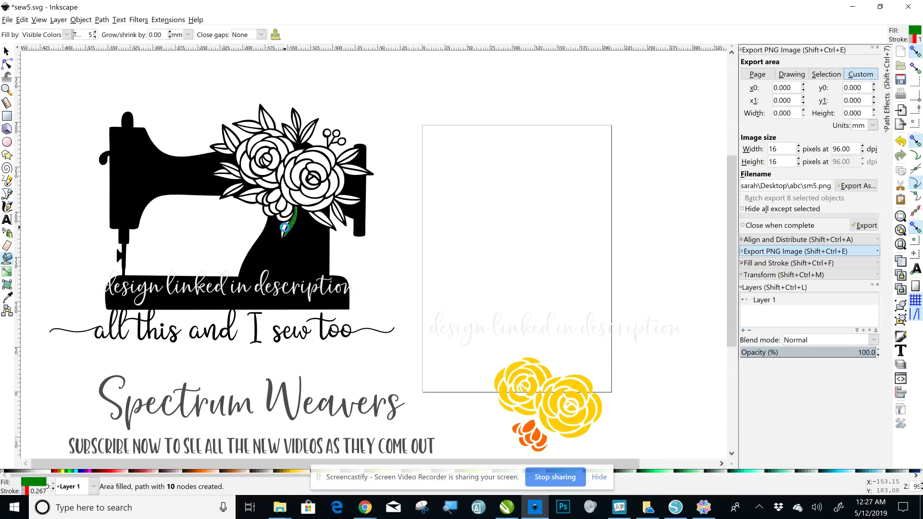
left_click(284, 224)
left_click(254, 195)
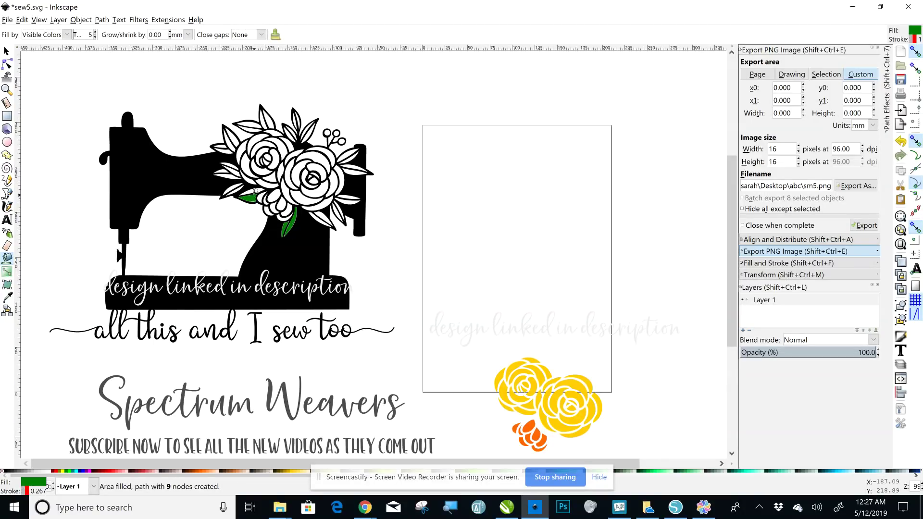
left_click(248, 189)
left_click(235, 187)
left_click(226, 172)
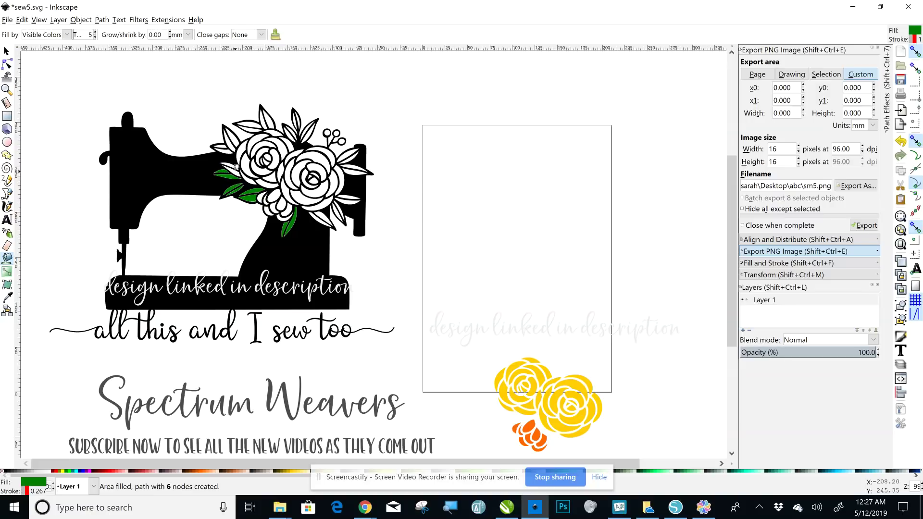
Fill the leaves beside and above the left rose with green, up to the top centre of the bouquet
left_click(235, 166)
left_click(235, 164)
left_click(225, 144)
left_click(226, 143)
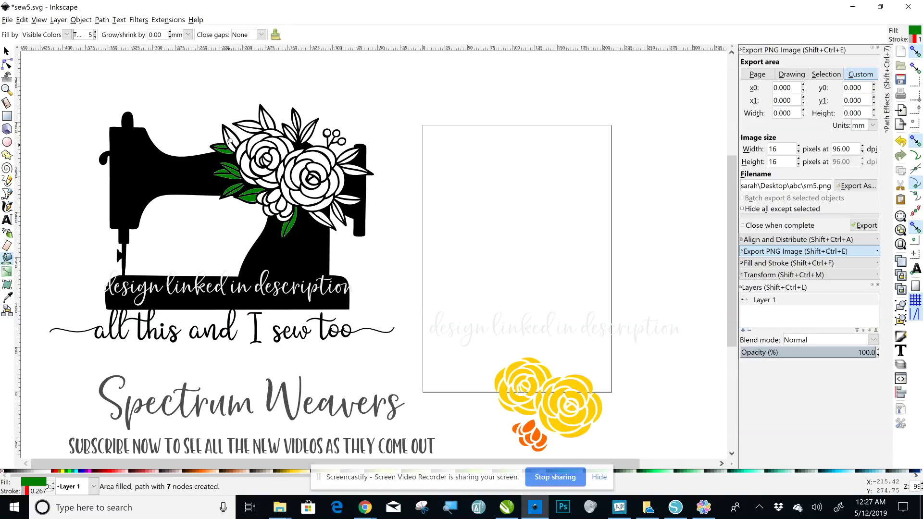
left_click(229, 141)
left_click(251, 126)
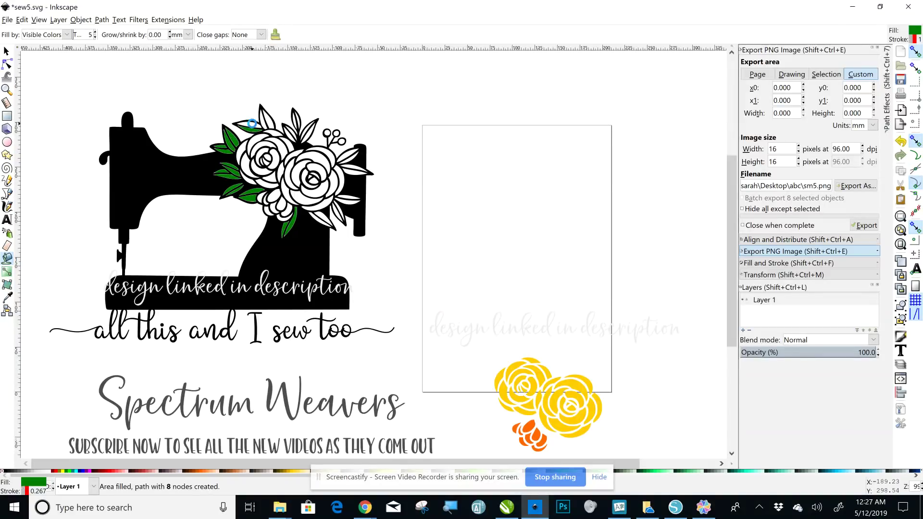
left_click(266, 118)
left_click(293, 129)
left_click(295, 119)
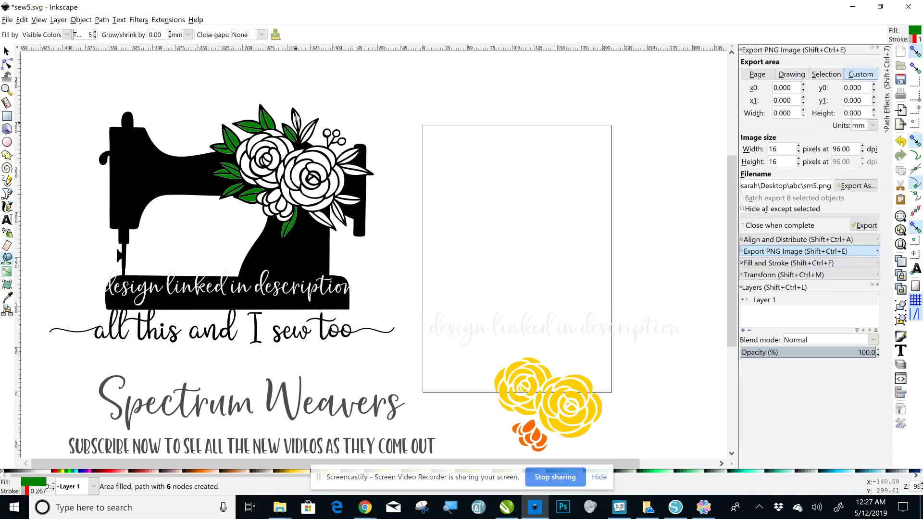
left_click(299, 118)
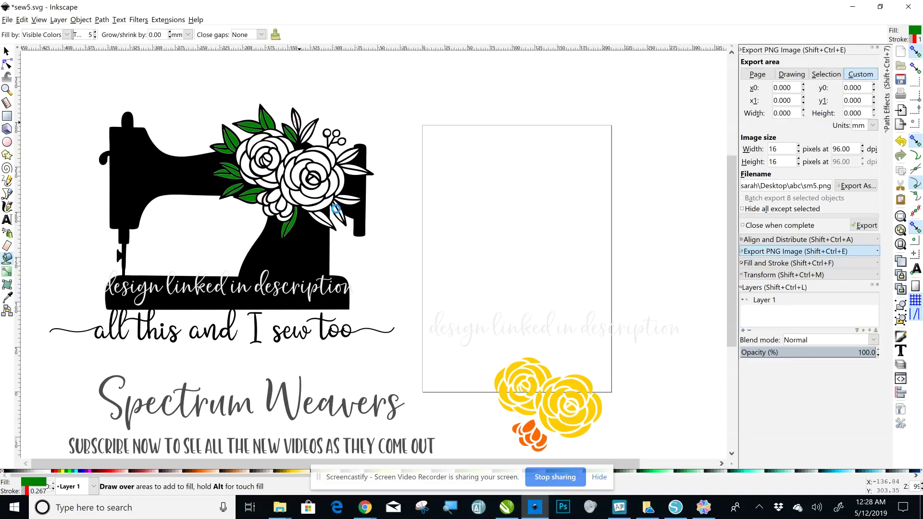
left_click(22, 20)
left_click(43, 30)
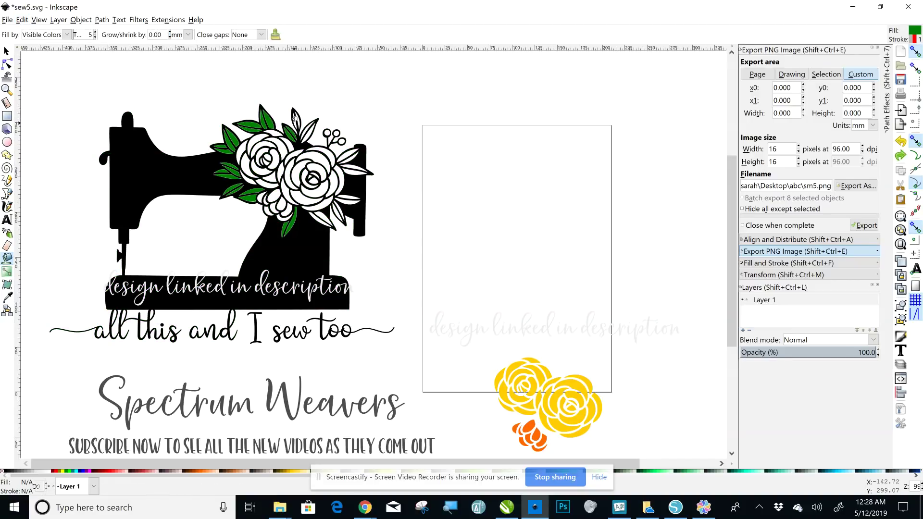
Fill the remaining leaves above the roses and the upper leaf pair beside the right rose with green
left_click(295, 117)
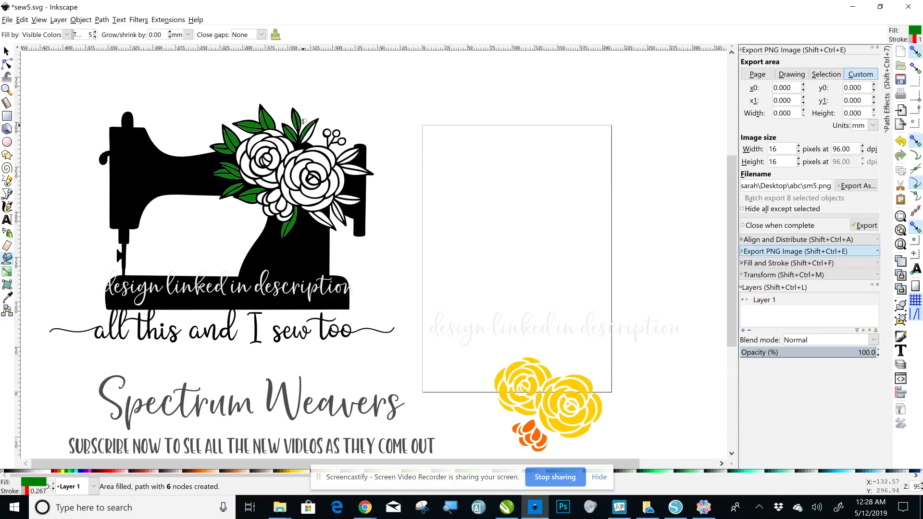
left_click(307, 129)
left_click(350, 153)
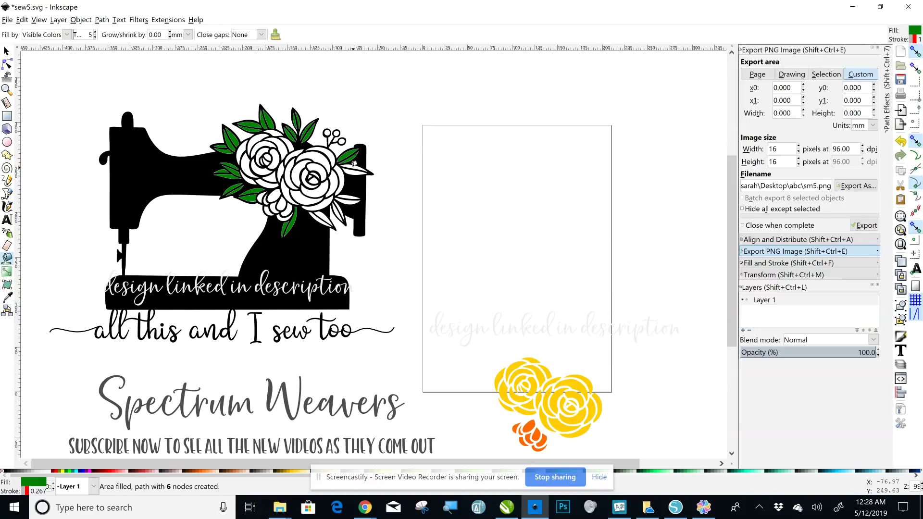
left_click(355, 162)
left_click(355, 167)
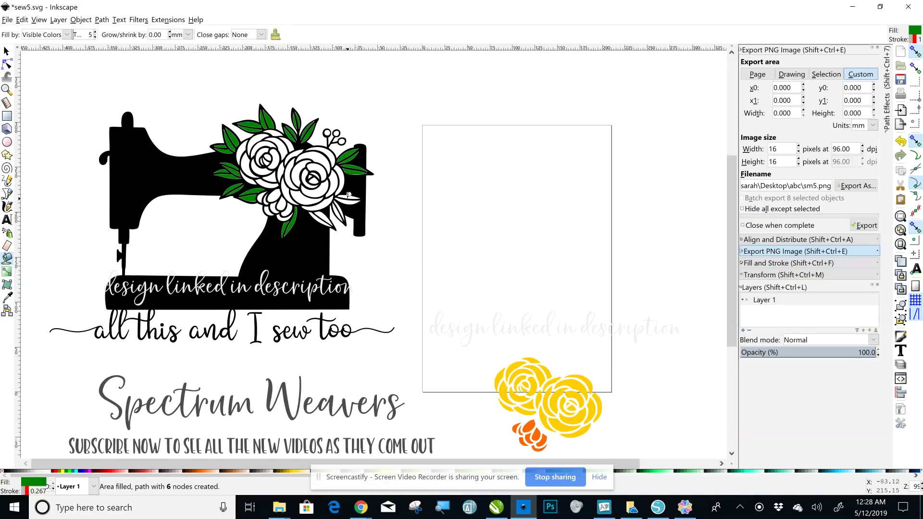
Fill the leaves at the lower right of the right rose with green
left_click(349, 196)
left_click(349, 199)
left_click(341, 205)
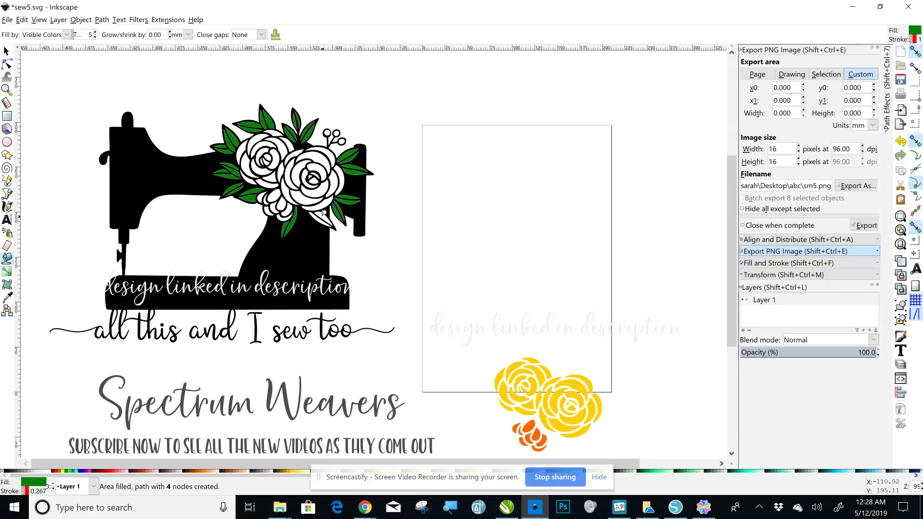
left_click(324, 212)
Move the sewing machine artwork onto the page, away from the green leaf fills
left_click(8, 53)
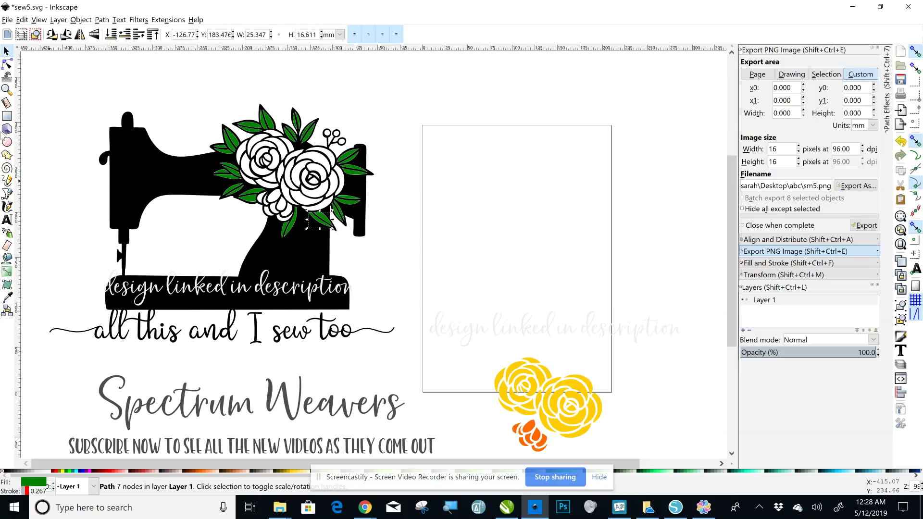
left_click(176, 186)
left_click_drag(175, 186, 692, 219)
left_click_drag(484, 219, 490, 217)
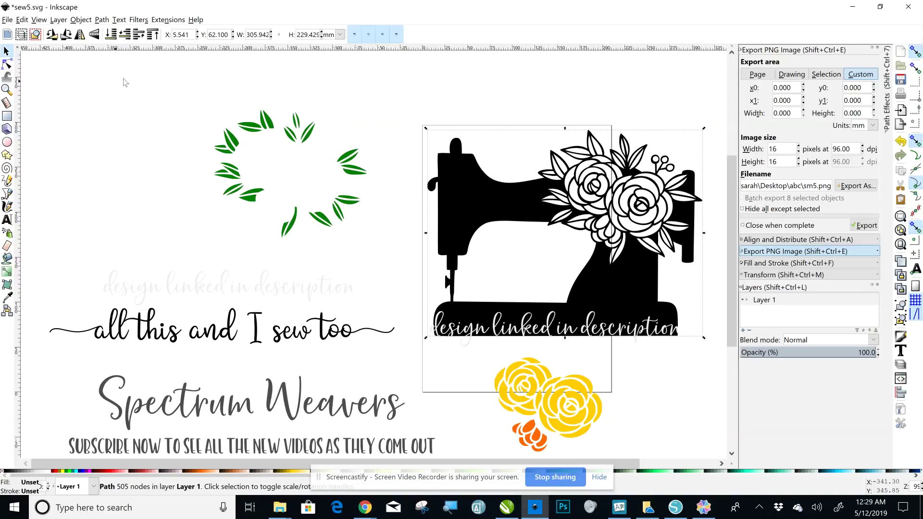
Group all the green leaf fills, place the group around the yellow and orange flowers, and select the sewing machine
left_click_drag(124, 77, 373, 254)
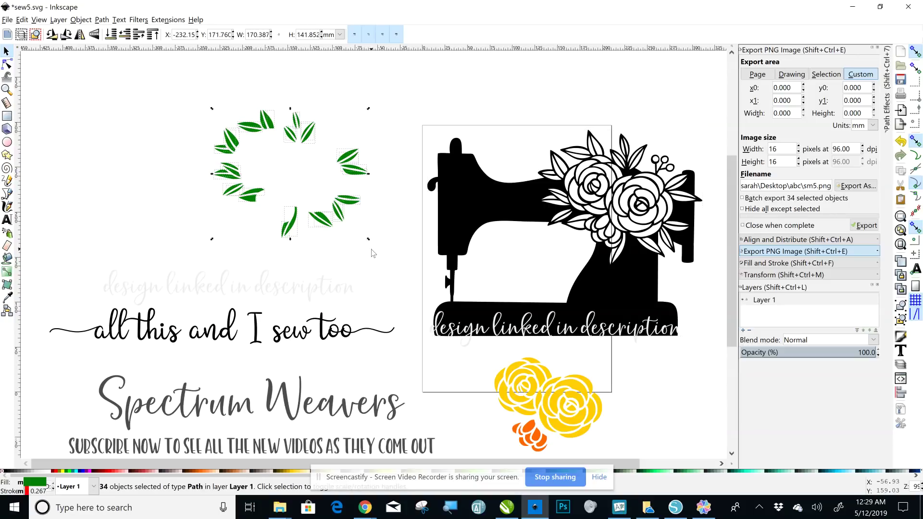
right_click(336, 212)
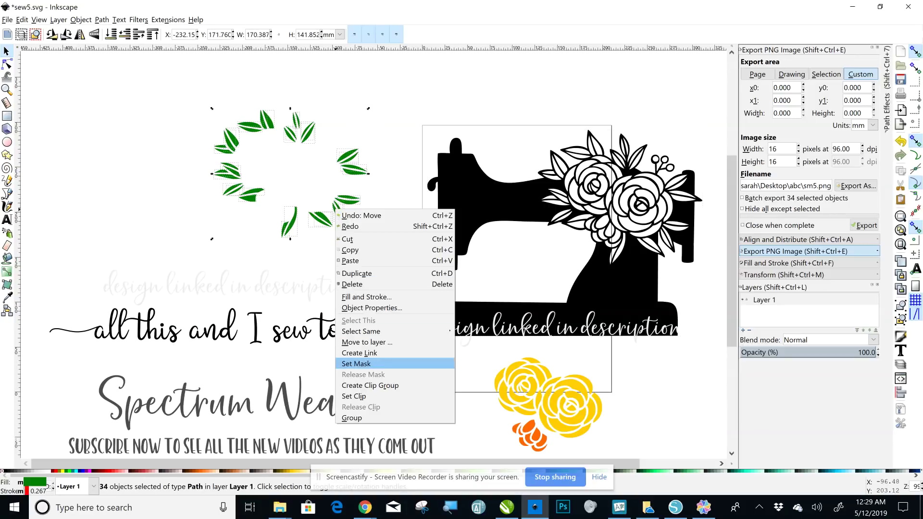
left_click(352, 418)
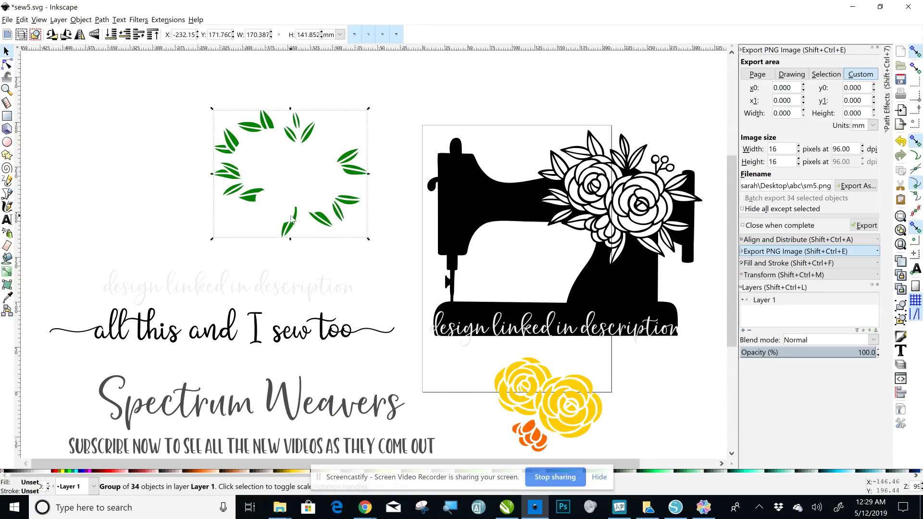
left_click_drag(292, 216, 610, 427)
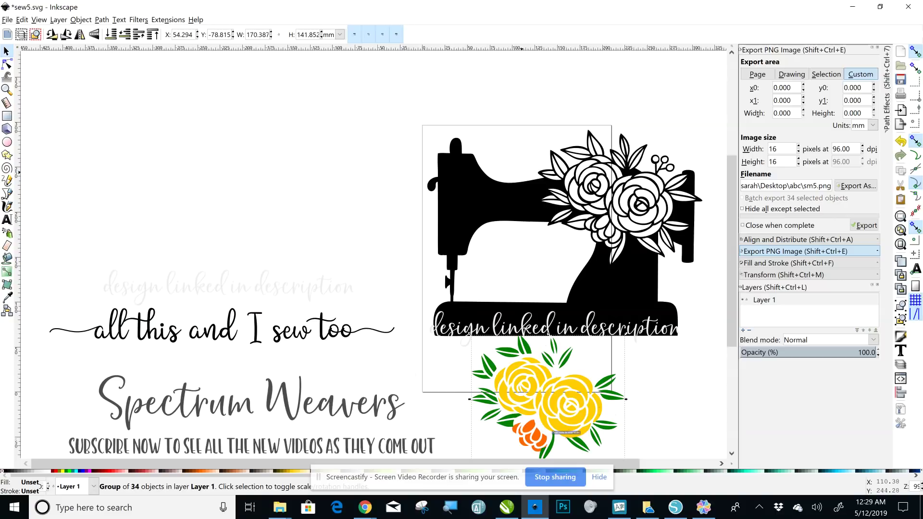
key("Tab")
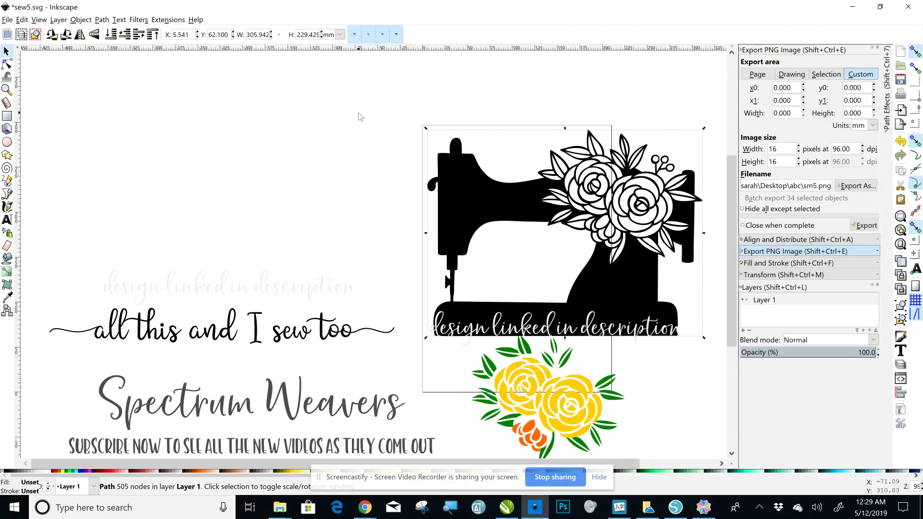
Fill the three round berries above the right rose with aqua using the Paint Bucket
key("Escape")
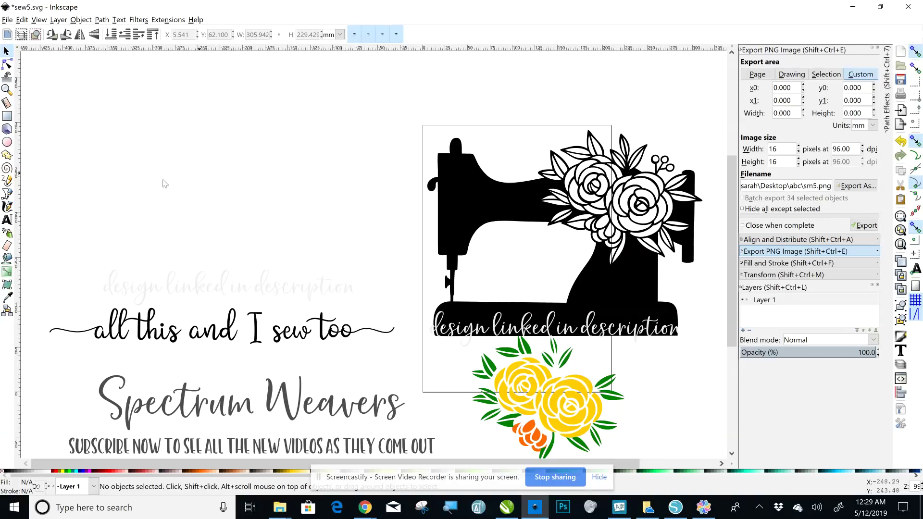
left_click(7, 259)
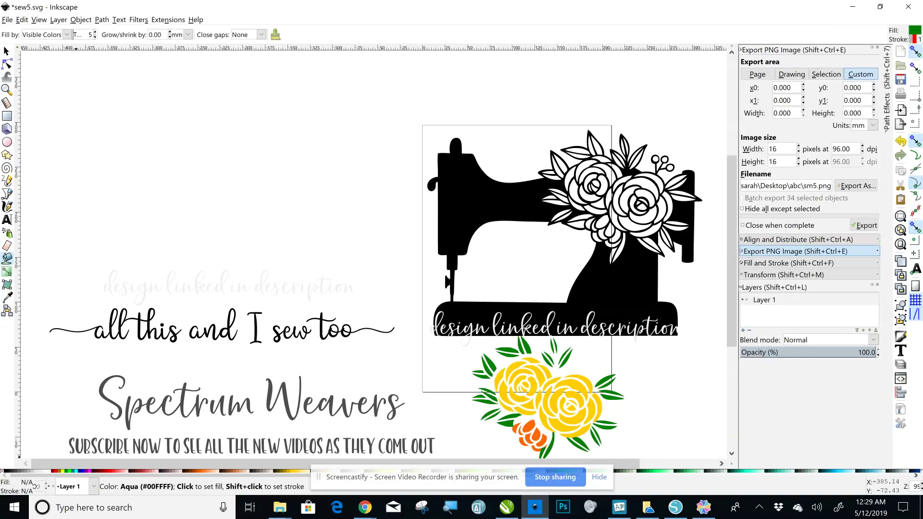
left_click(73, 471)
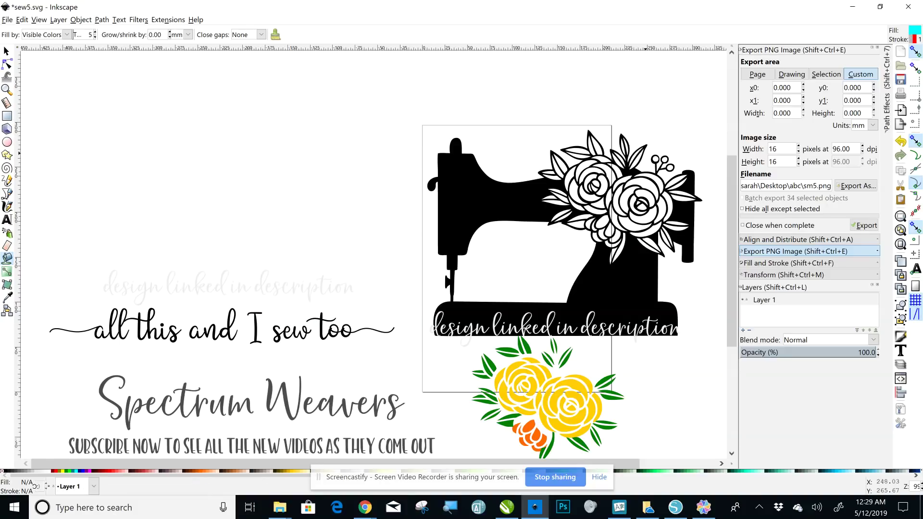
left_click(655, 158)
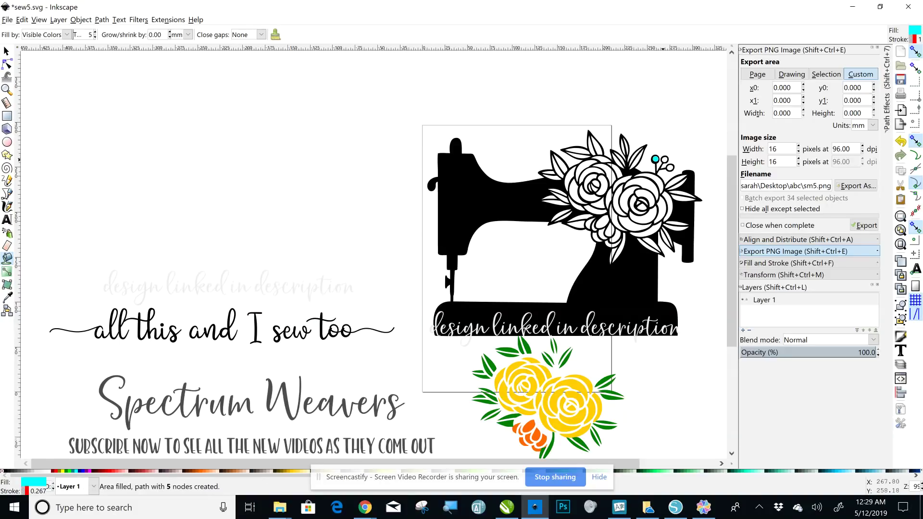
left_click(669, 167)
Move the sewing machine off the page, away from the aqua berry fills, and group the three fills
left_click(7, 51)
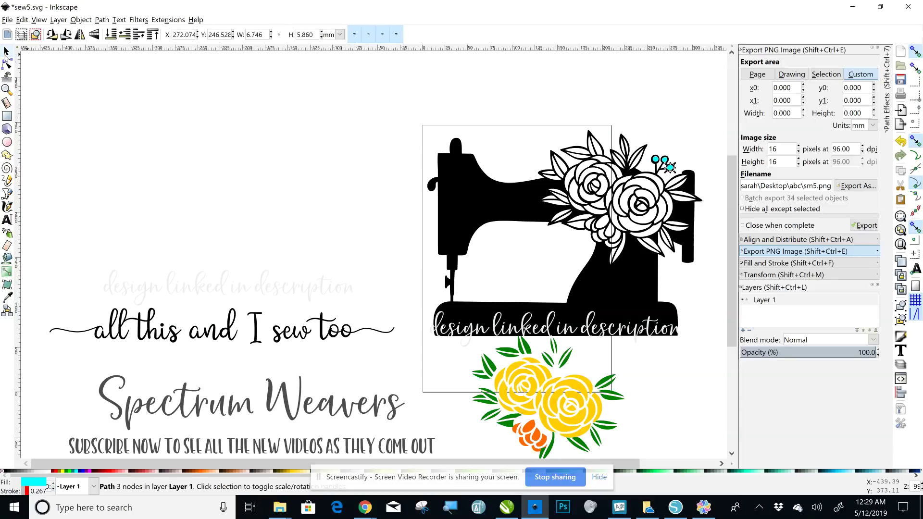
left_click_drag(429, 198, 151, 171)
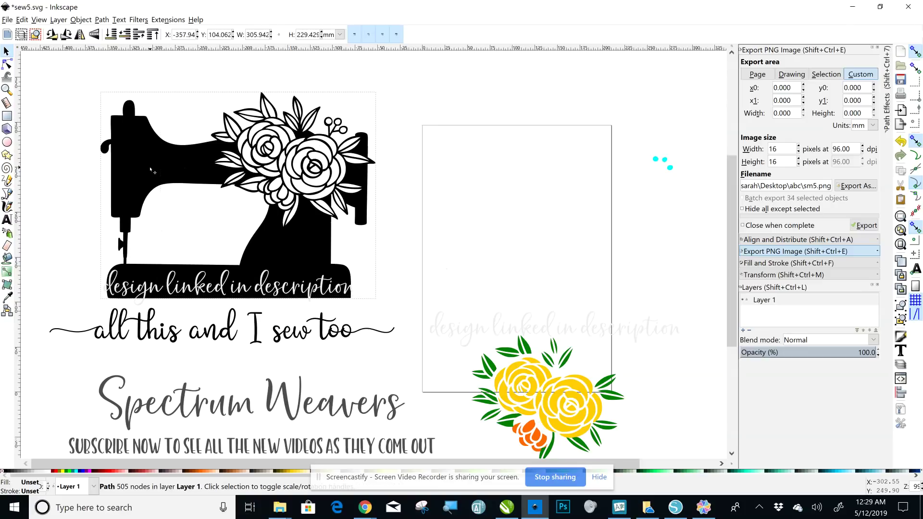
left_click_drag(636, 134, 686, 189)
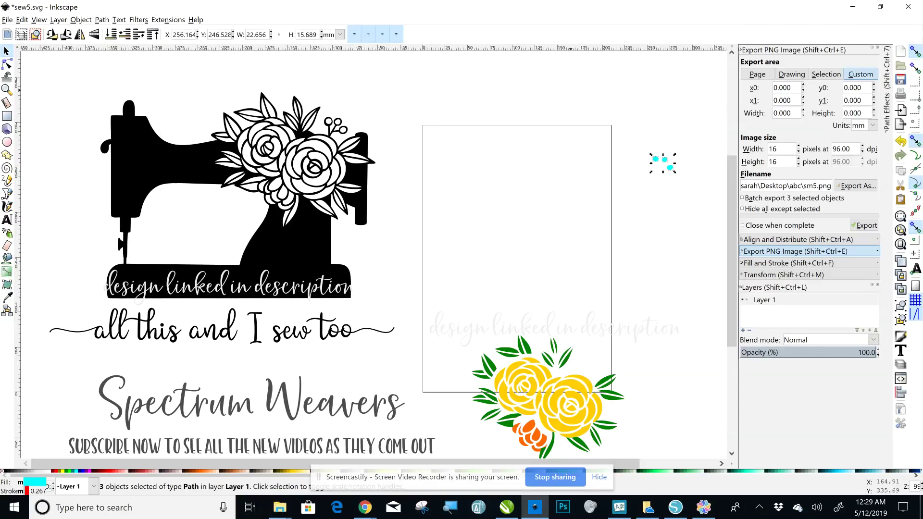
right_click(662, 157)
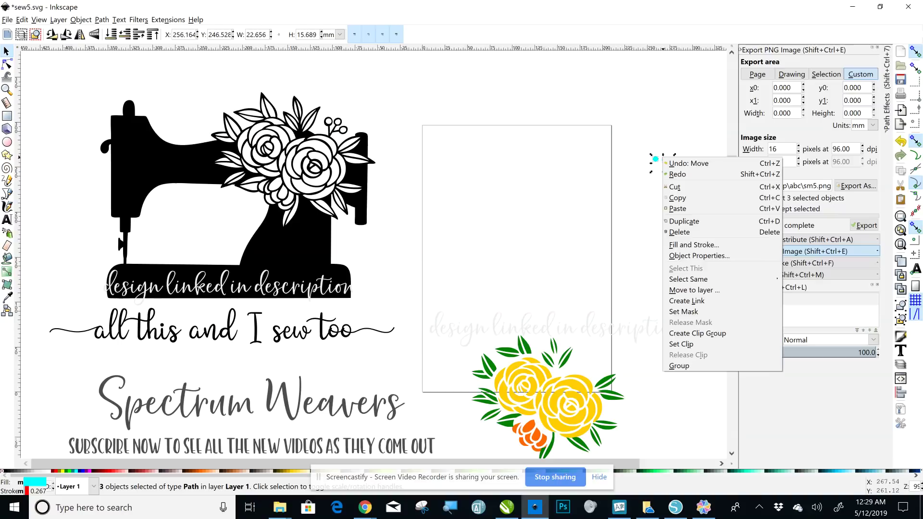
left_click(680, 366)
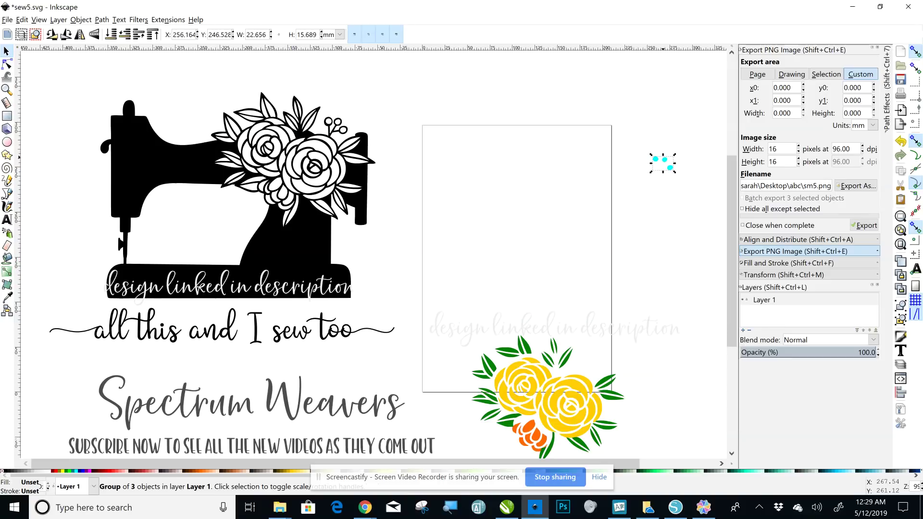
key("Escape")
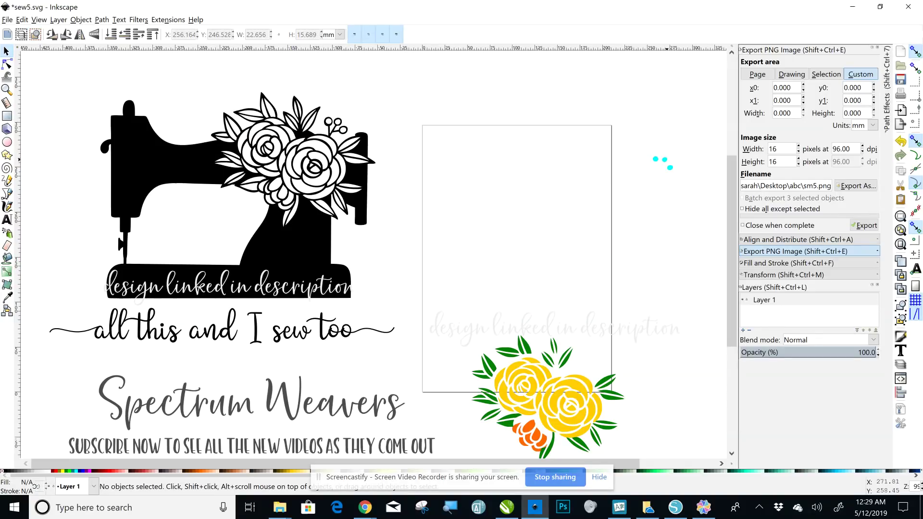
Place the aqua berry group on the sewing machine artwork and nudge it to fit inside the berry outlines
left_click_drag(663, 162, 338, 125)
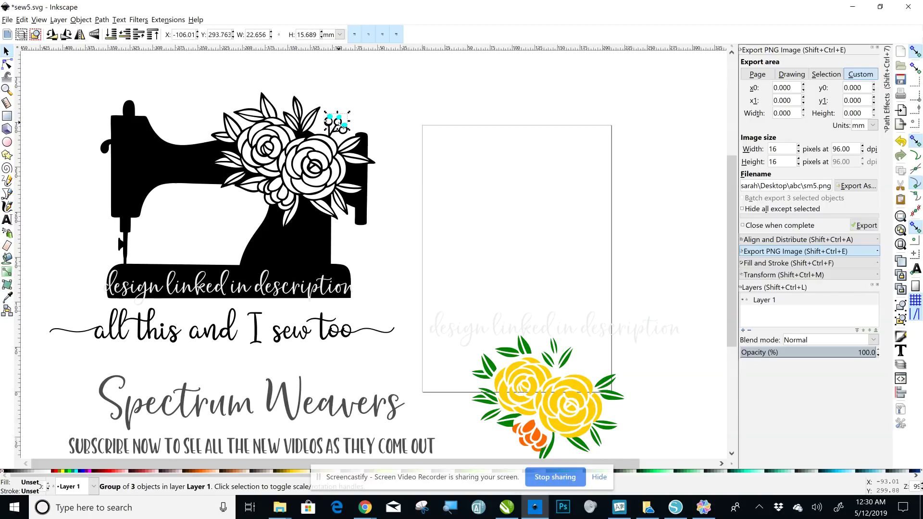
key("Down")
key("Down")
key("Down")
key("Down")
key("Down")
key("Down")
key("Down")
key("Down")
key("Down")
key("Left")
key("Left")
key("Left")
key("Down")
key("Right")
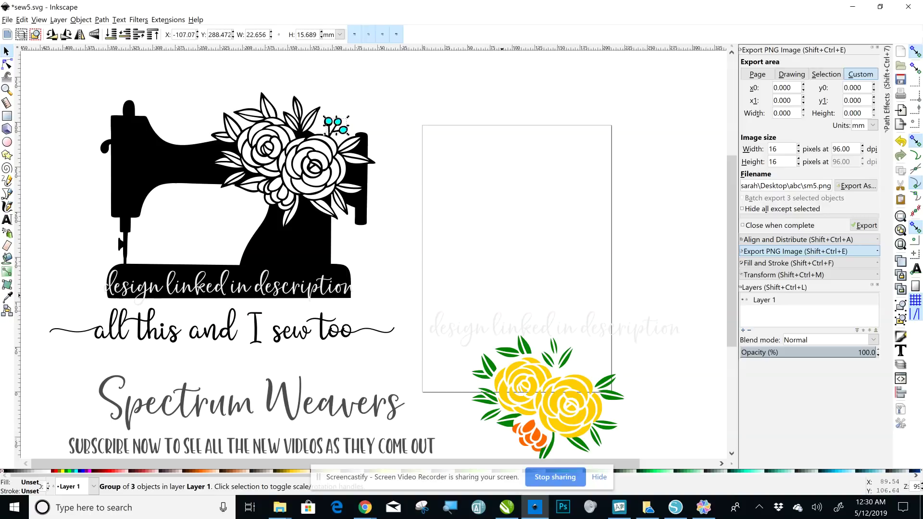
Place the green leaf group and the yellow rose group over their matching outlines on the sewing machine
left_click_drag(525, 342, 260, 107)
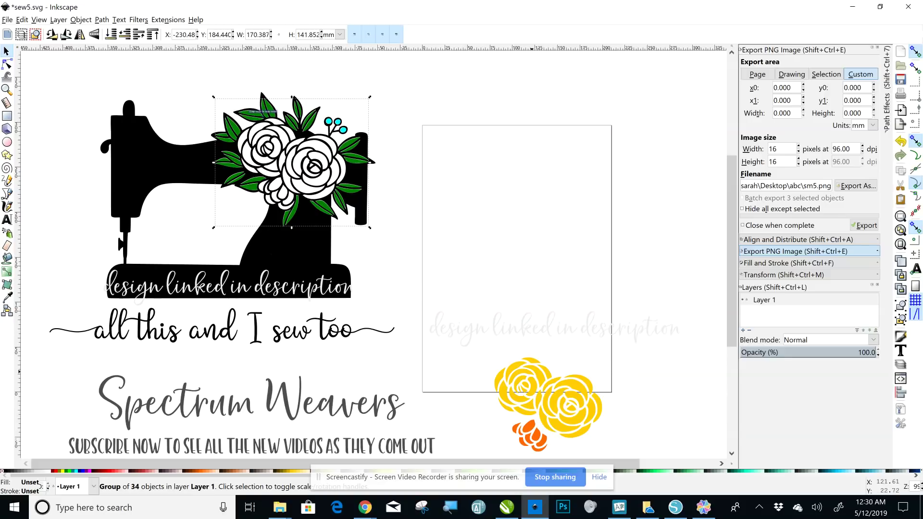
left_click_drag(530, 372, 277, 136)
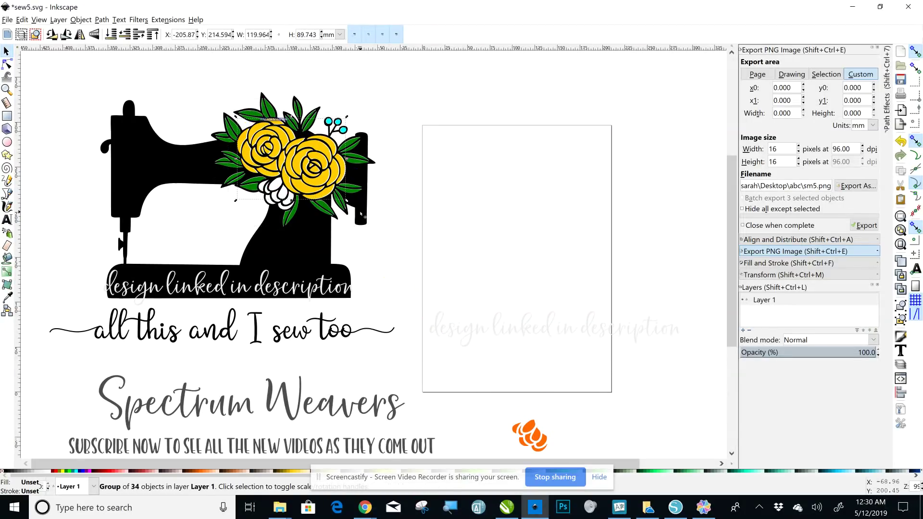
key("Right")
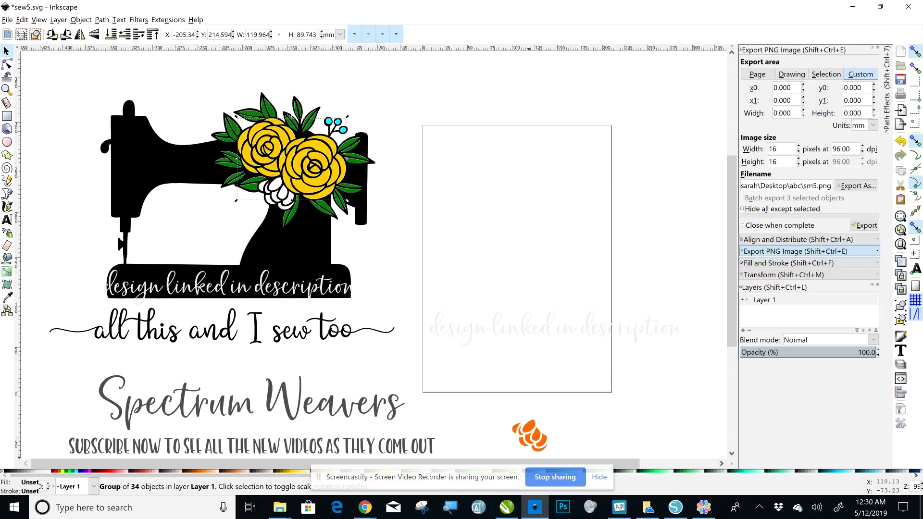
Place the orange flower group over the small flower outline below the roses and nudge it into alignment
left_click_drag(532, 435, 282, 195)
key("Up")
key("Up")
key("Up")
key("Up")
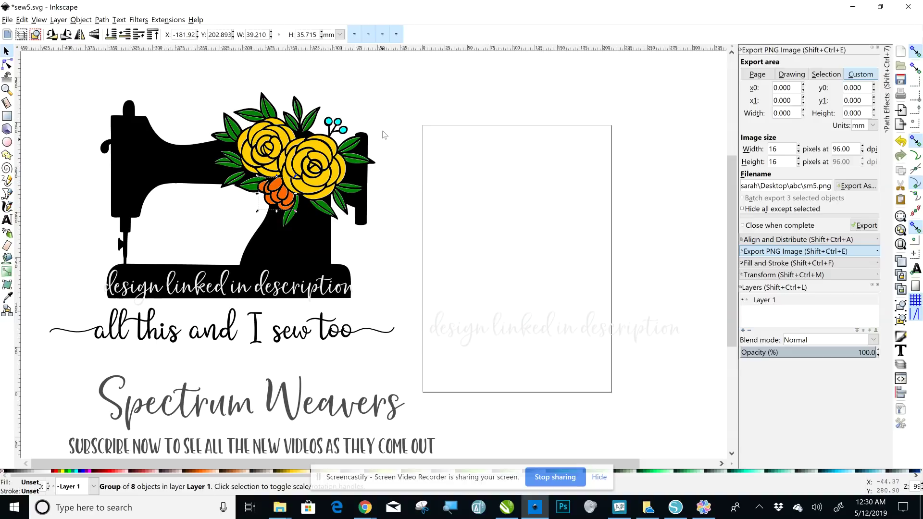
Delete both "design linked in description" texts, the "Spectrum Weavers" subscribe text group and the "all this and I sew too" text
left_click(529, 329)
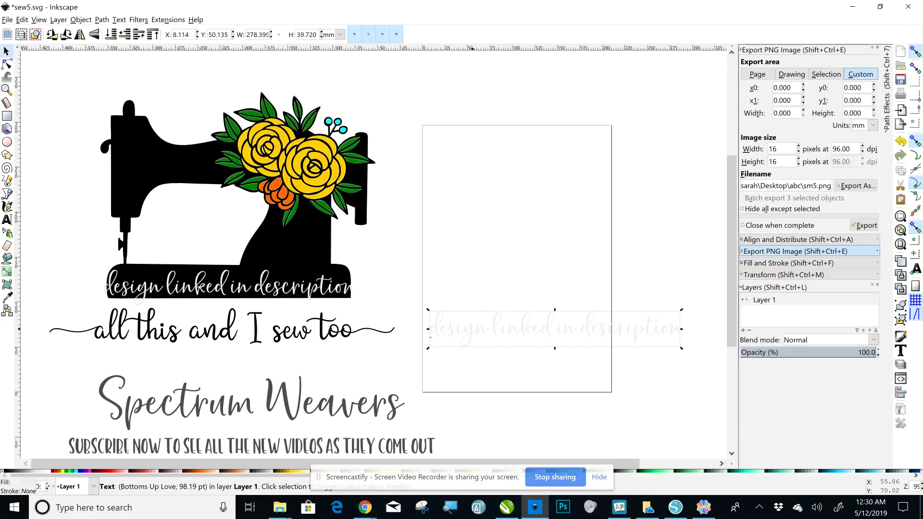
key("Delete")
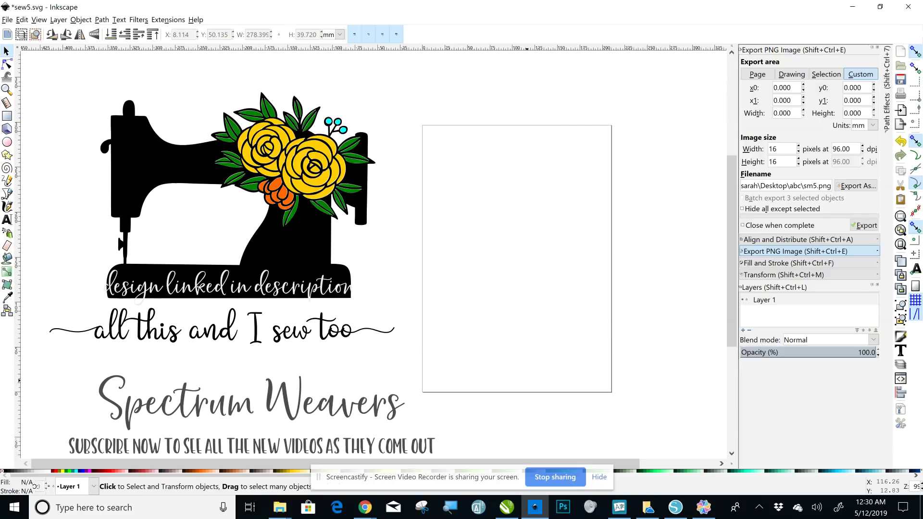
left_click(357, 409)
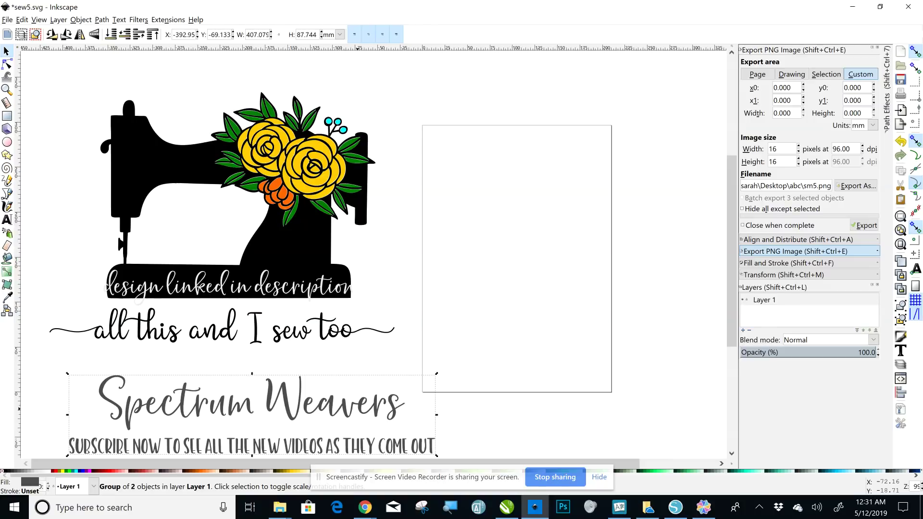
key("Delete")
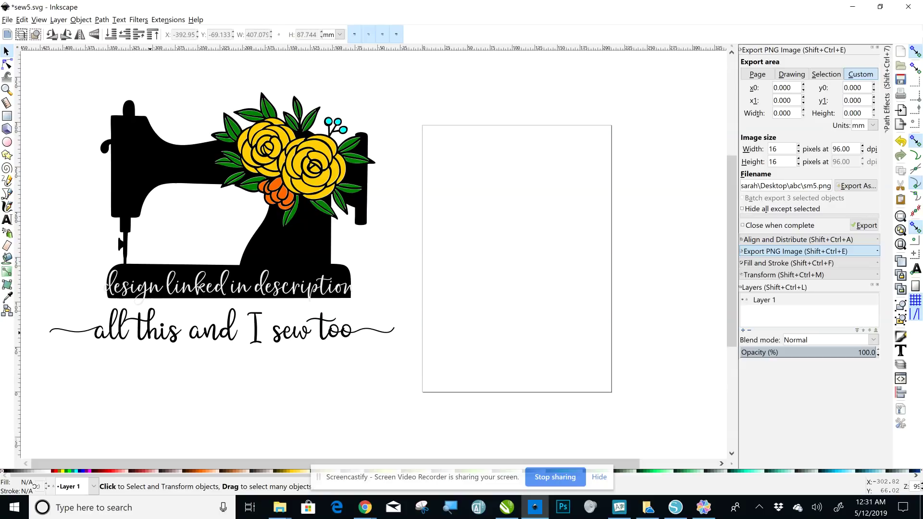
left_click(150, 334)
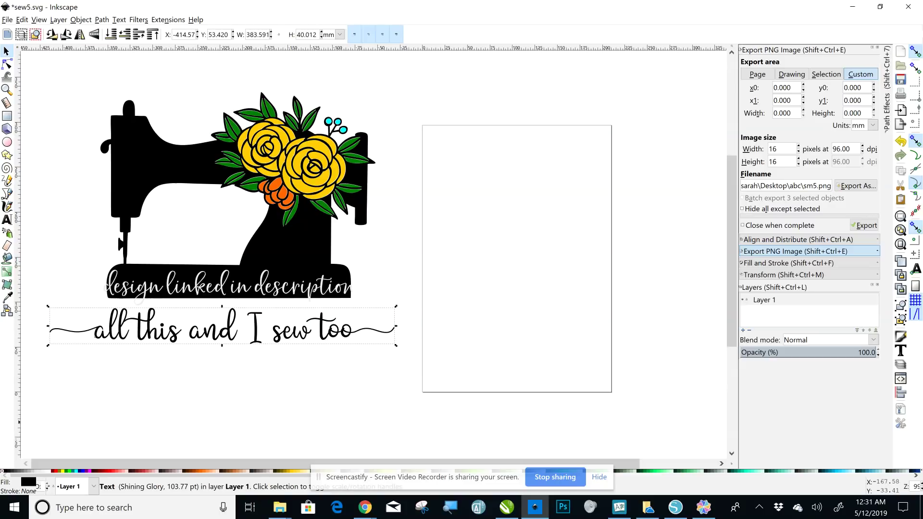
mouse_move(365, 507)
key("Delete")
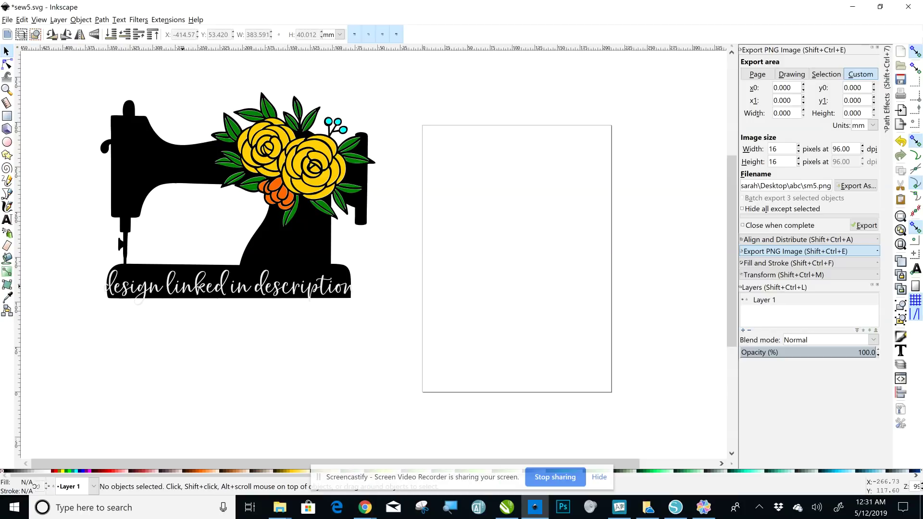
left_click(190, 283)
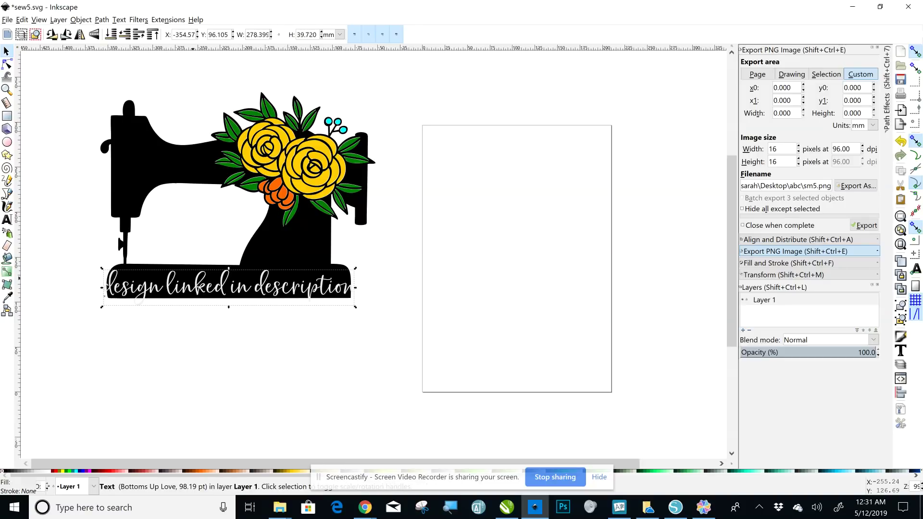
key("Delete")
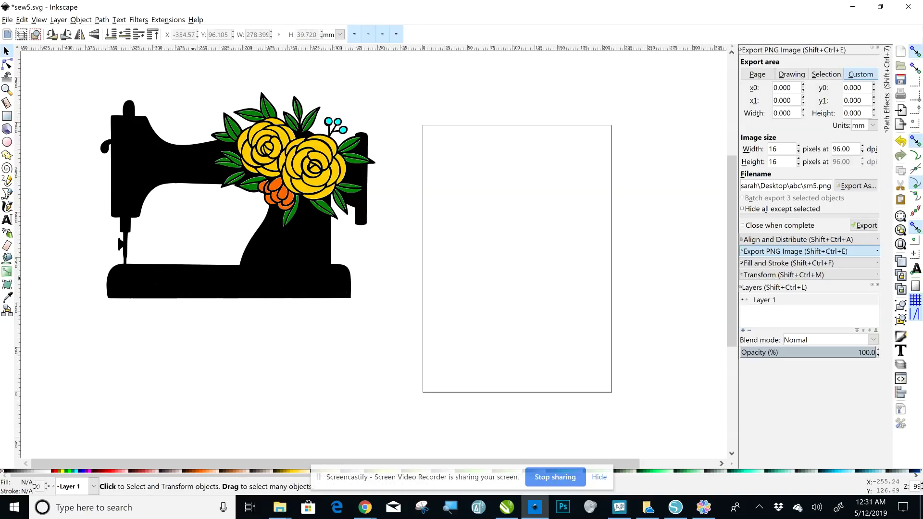
Save the coloured sewing machine as a Plain SVG named sew10 in the abc folder
left_click(7, 20)
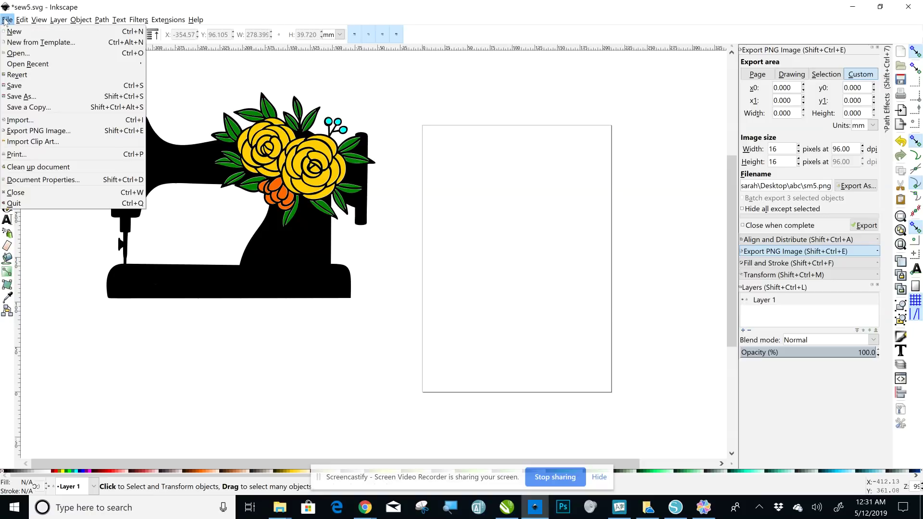
left_click(37, 99)
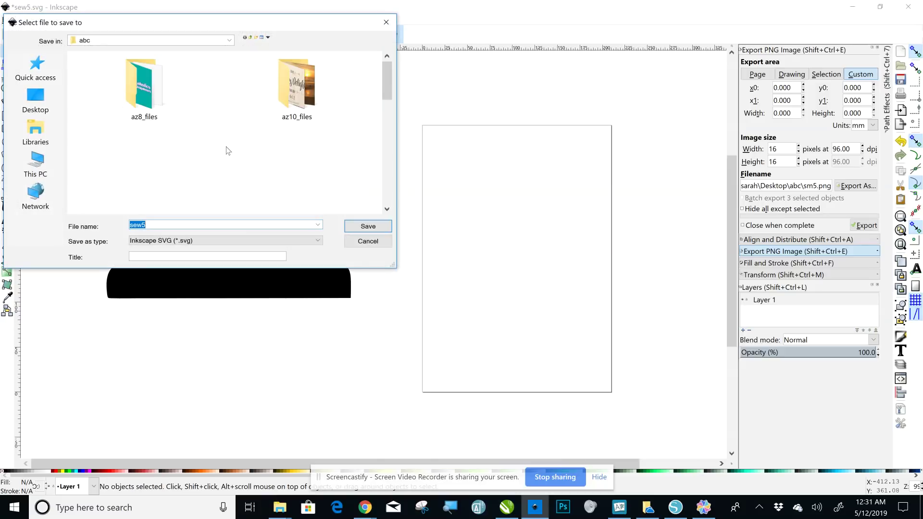
left_click(171, 226)
key("BackSpace")
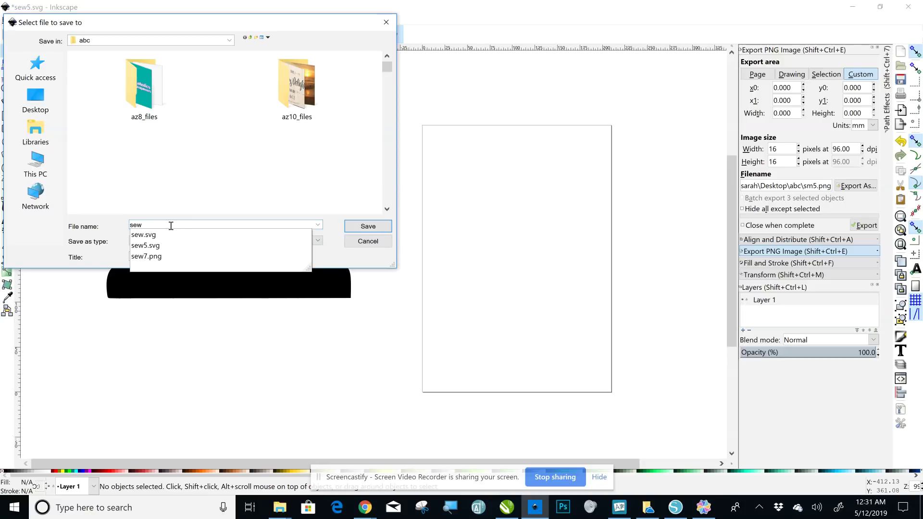
type("10")
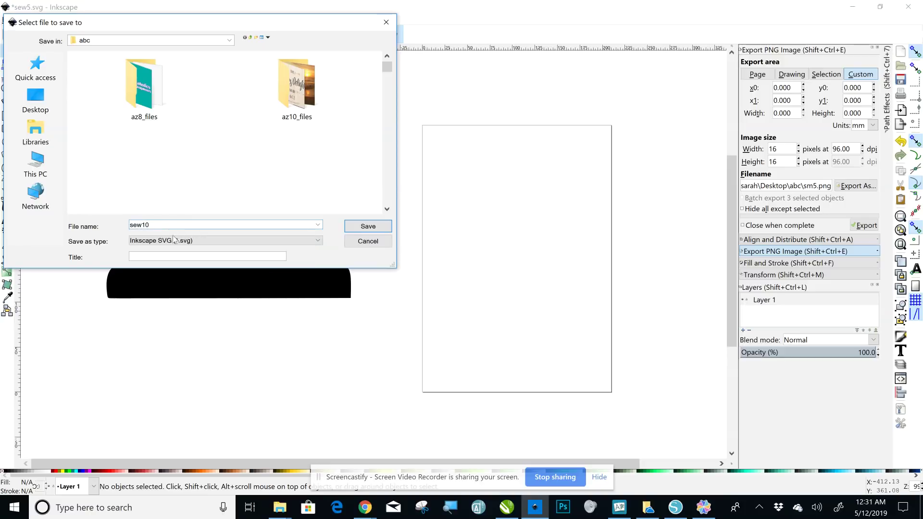
left_click(177, 241)
left_click(177, 257)
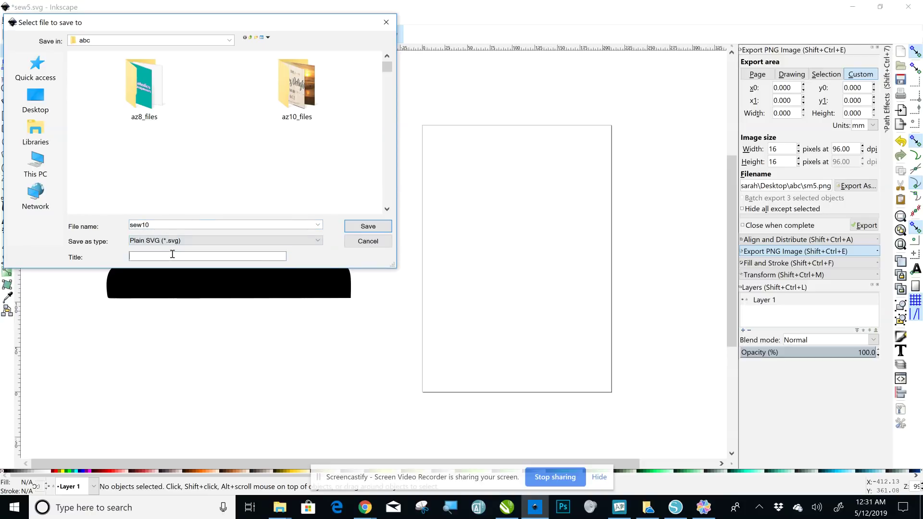
left_click(366, 226)
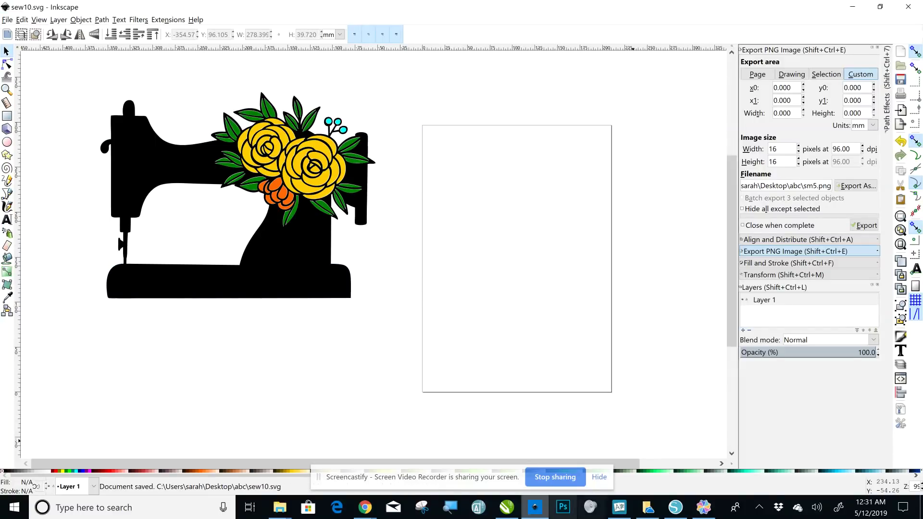
Switch to Cricut Design Space in Chrome and delete the flattened black sewing machine from the canvas
left_click(507, 507)
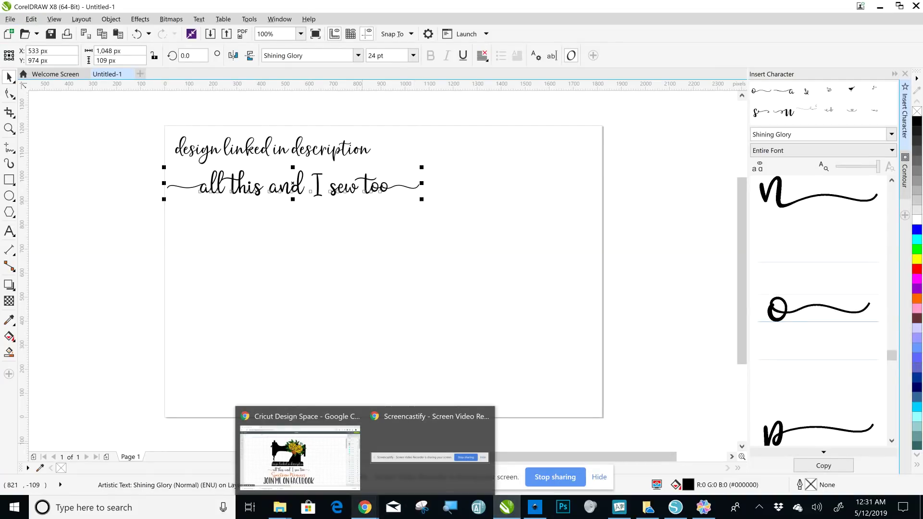
left_click(364, 507)
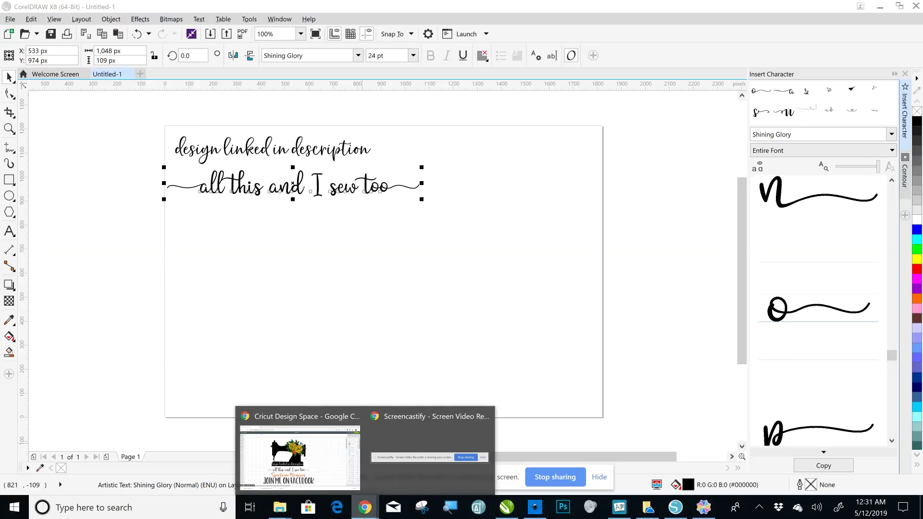
left_click(300, 456)
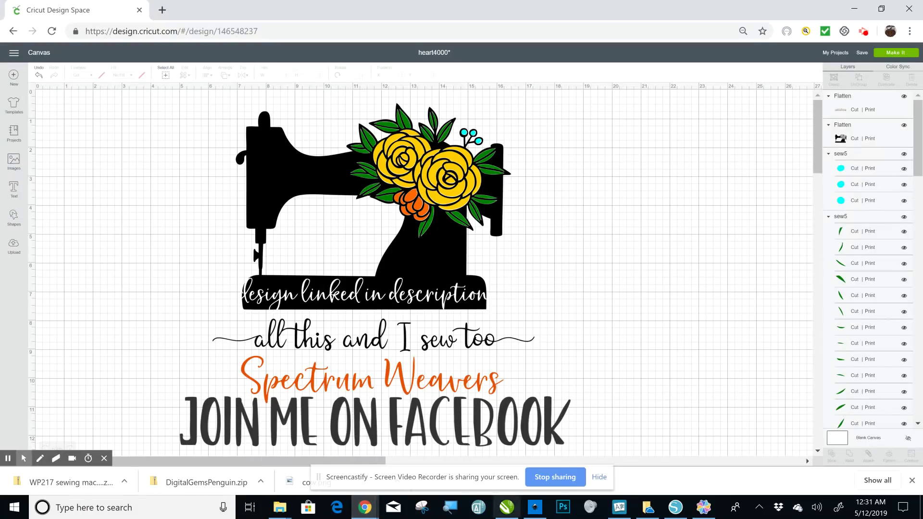
left_click(317, 173)
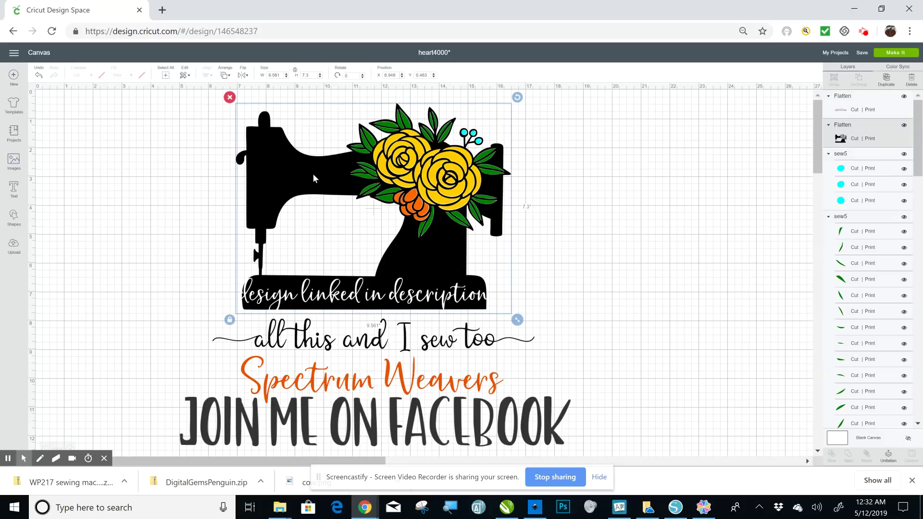
key("Delete")
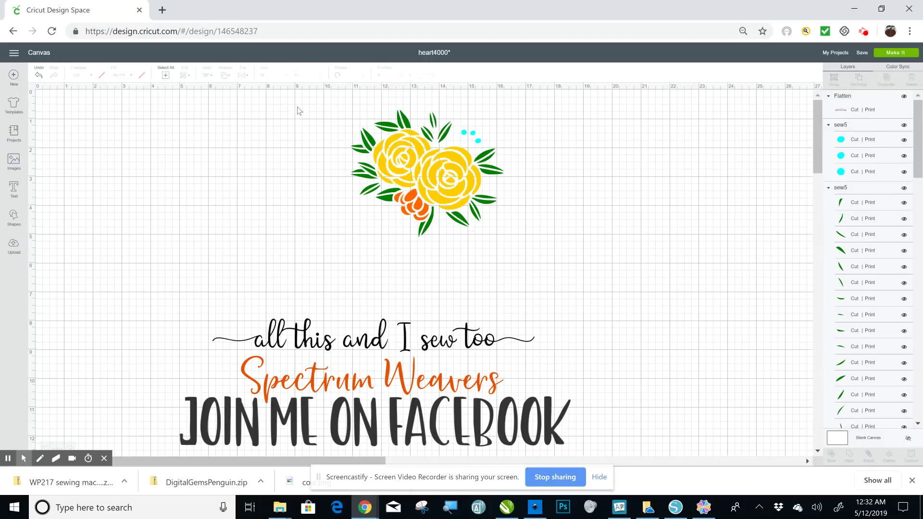
Delete the old coloured flower, leaf and berry artwork from the canvas
left_click_drag(307, 100, 527, 247)
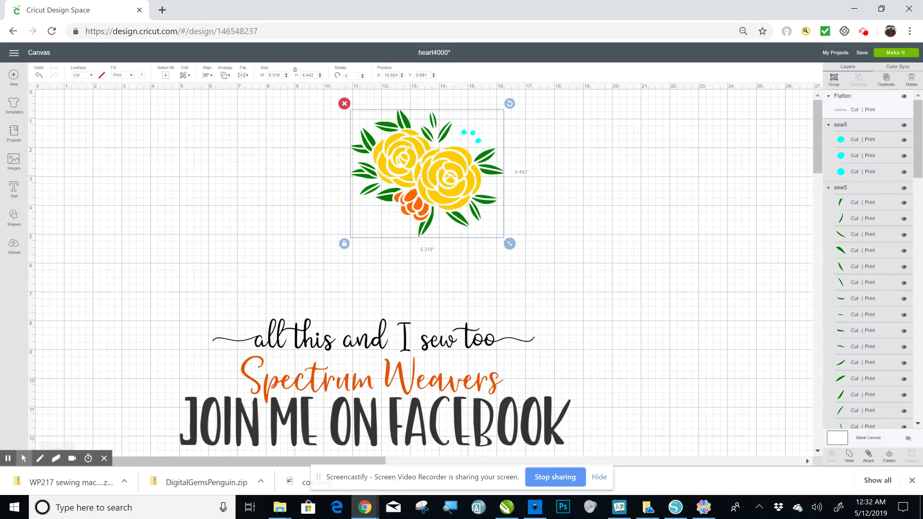
key("Delete")
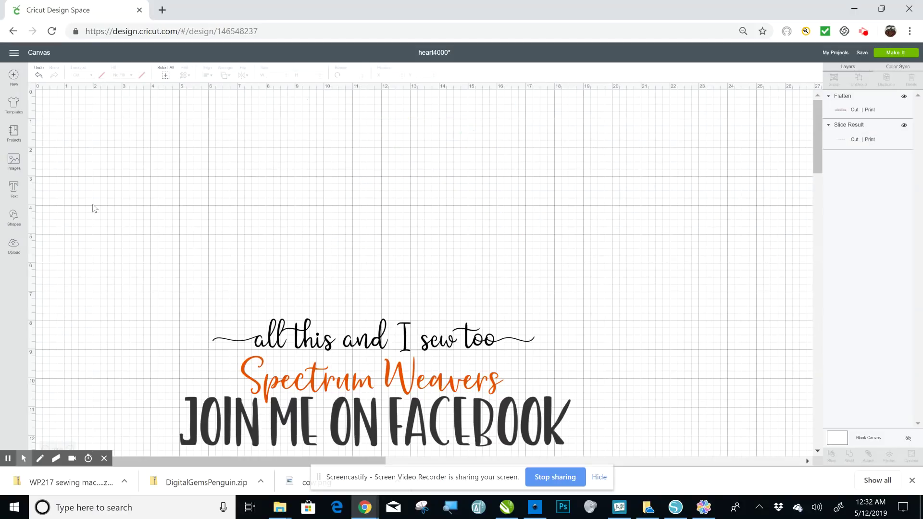
Upload sew10.svg from the abc folder as an image and save it to the uploads under the name sew10
left_click(14, 245)
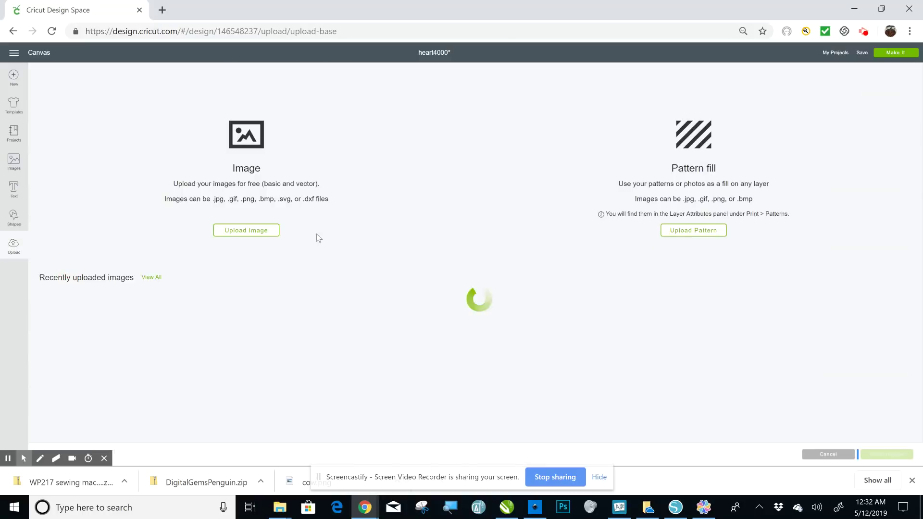
left_click(261, 233)
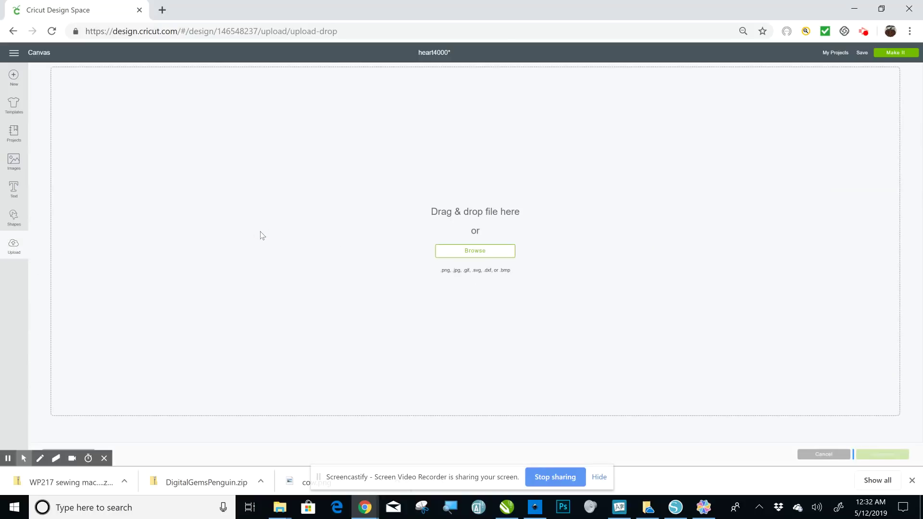
left_click(459, 251)
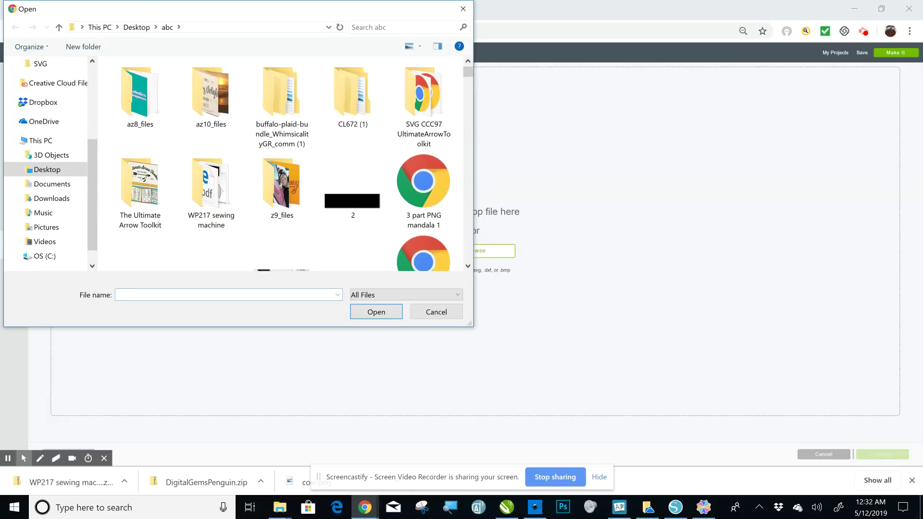
type("sew")
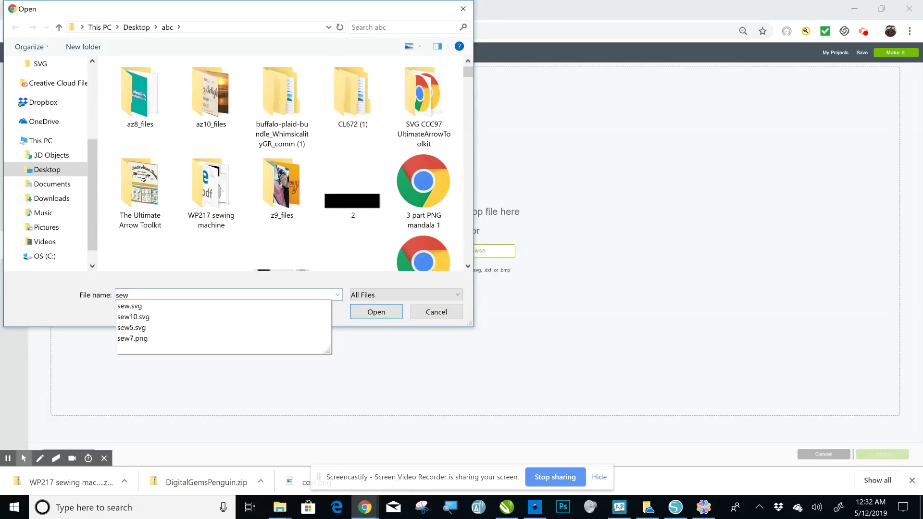
type("10")
key("Down")
key("Return")
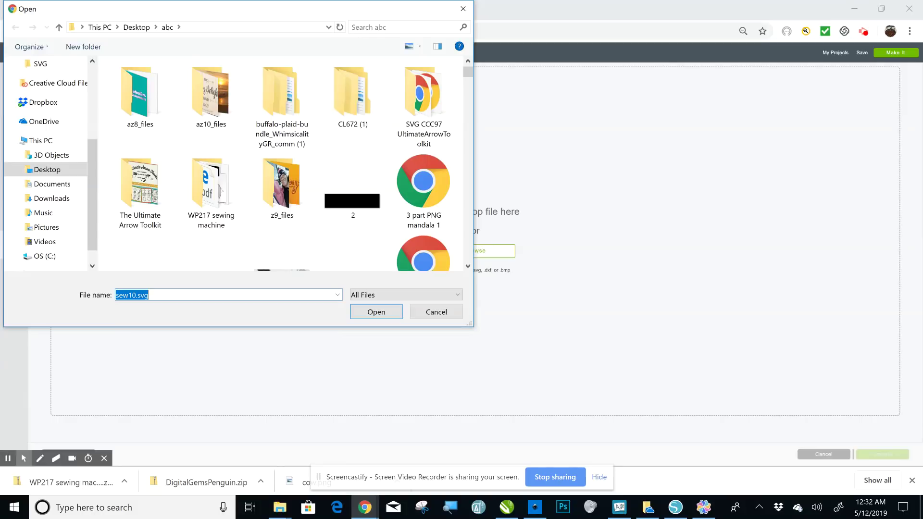
left_click(376, 312)
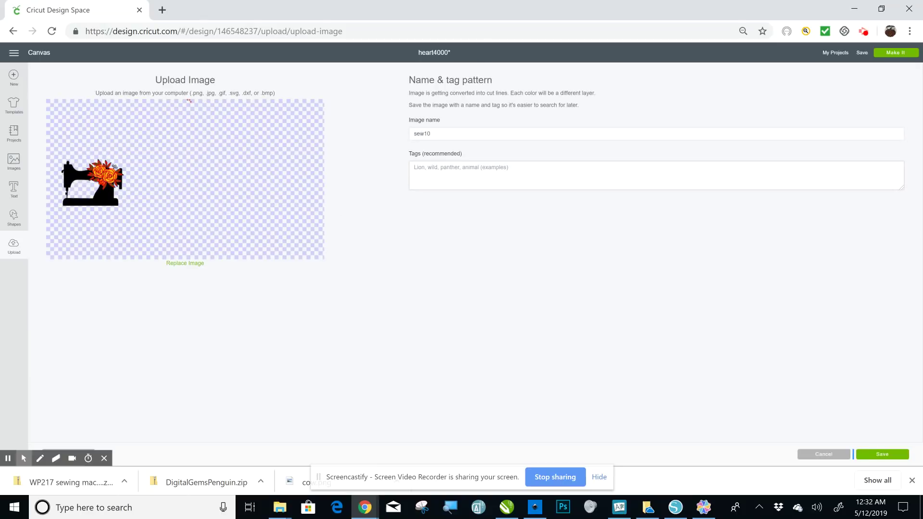
left_click(882, 454)
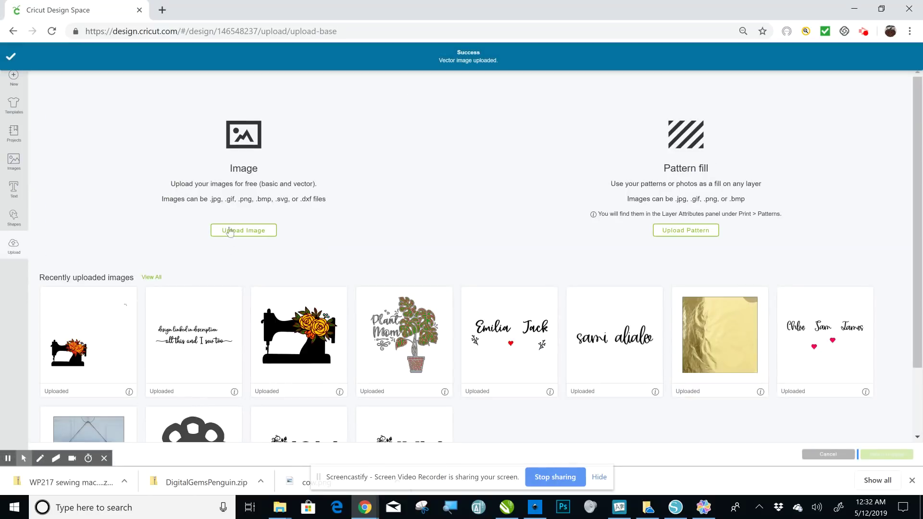
Insert the uploaded sew10 image into the canvas and place it above the "all this and I sew too" text
right_click(75, 342)
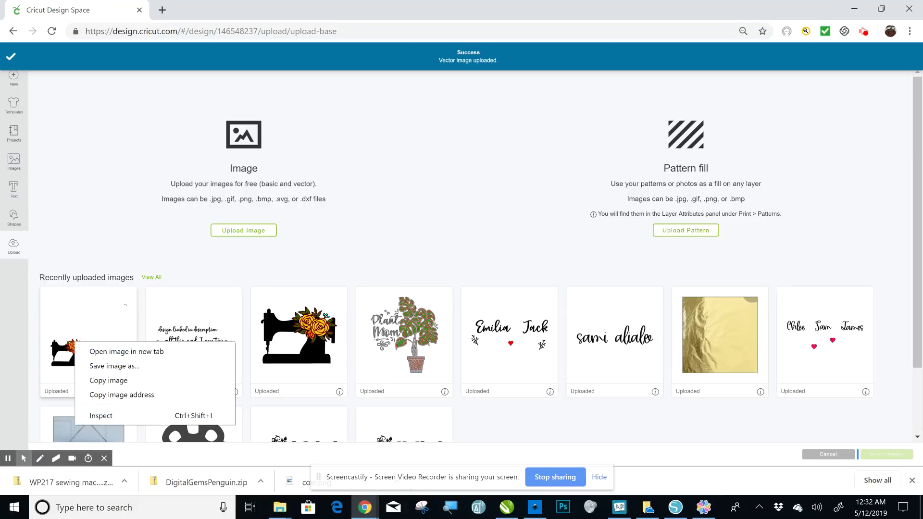
key("Escape")
left_click(88, 341)
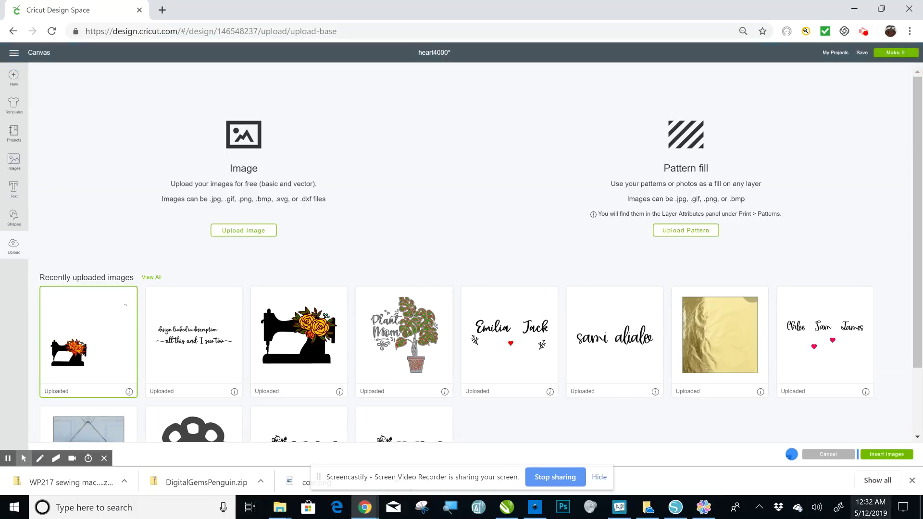
left_click(886, 454)
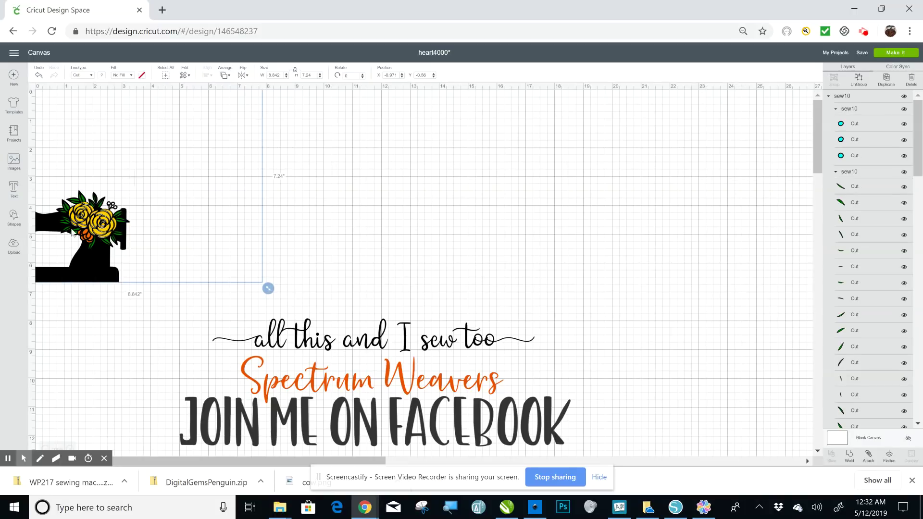
left_click_drag(133, 228, 406, 252)
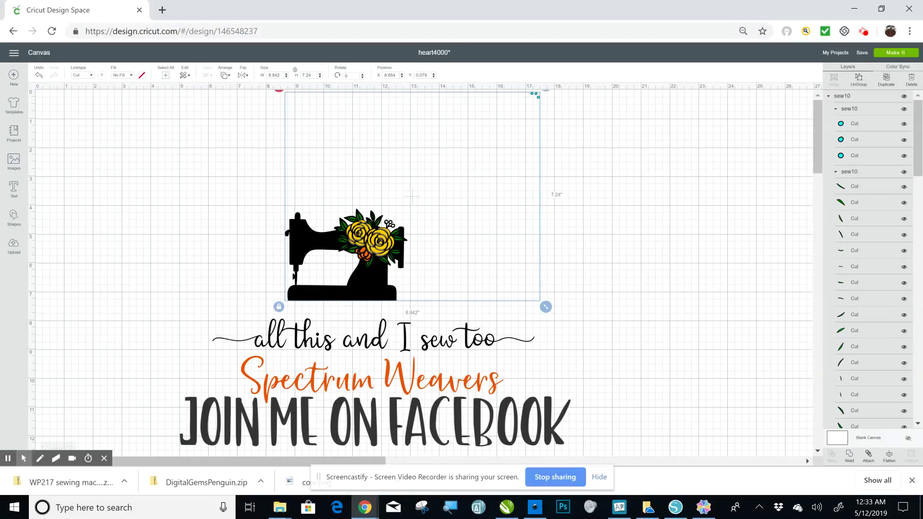
Ungroup the sew10 image and move the three stray cyan berries onto the berry stems beside the roses
left_click(613, 257)
left_click(535, 94)
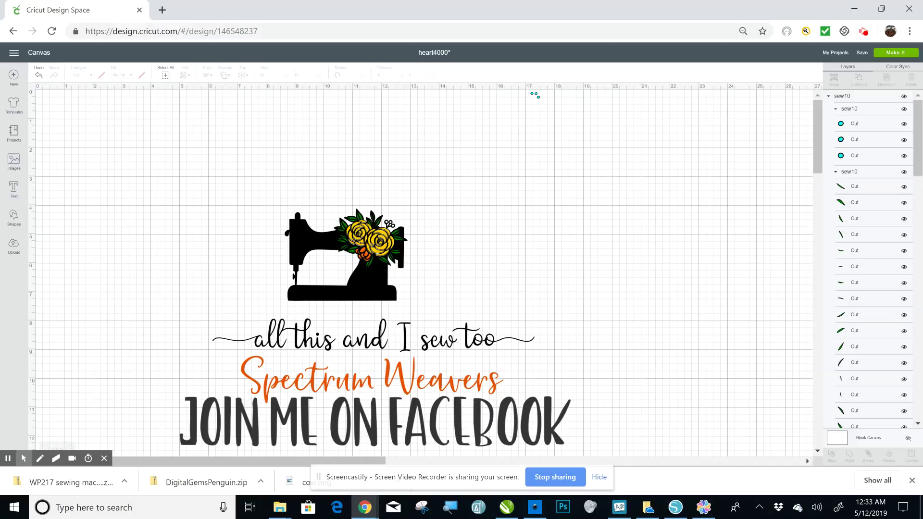
left_click(361, 262)
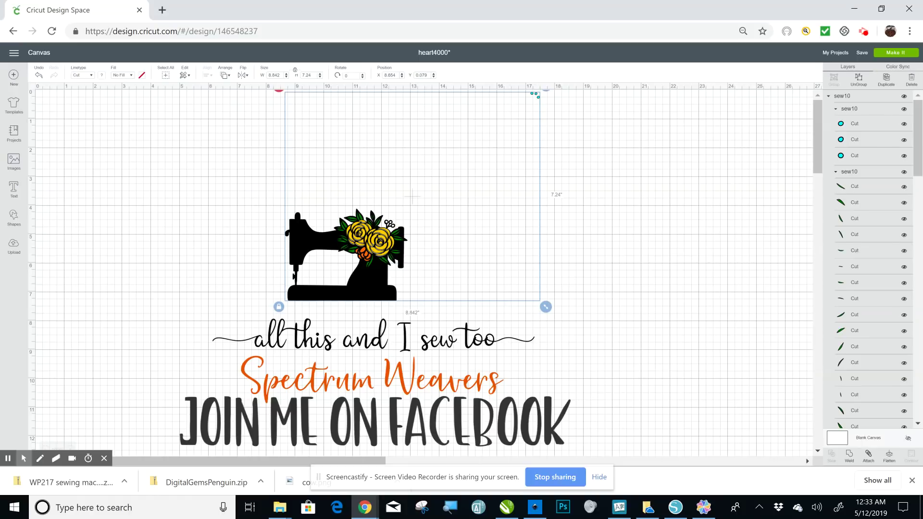
left_click(859, 78)
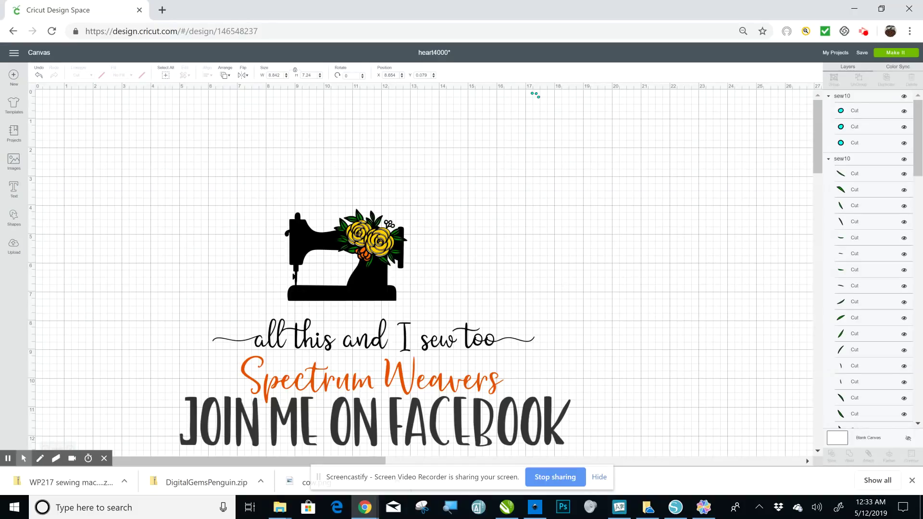
mouse_move(553, 107)
left_mouse_down()
mouse_move(519, 101)
mouse_move(514, 91)
mouse_move(536, 95)
mouse_move(499, 119)
mouse_move(538, 111)
left_mouse_up()
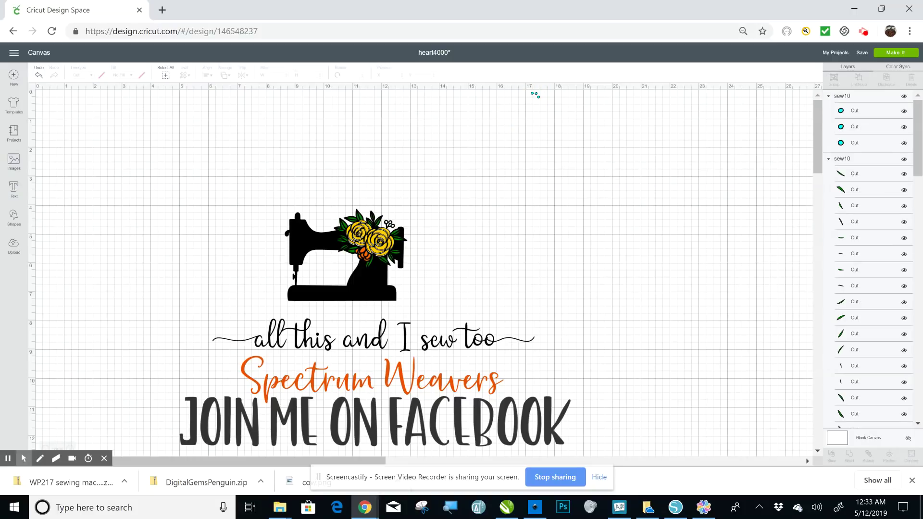
left_click_drag(536, 94, 390, 223)
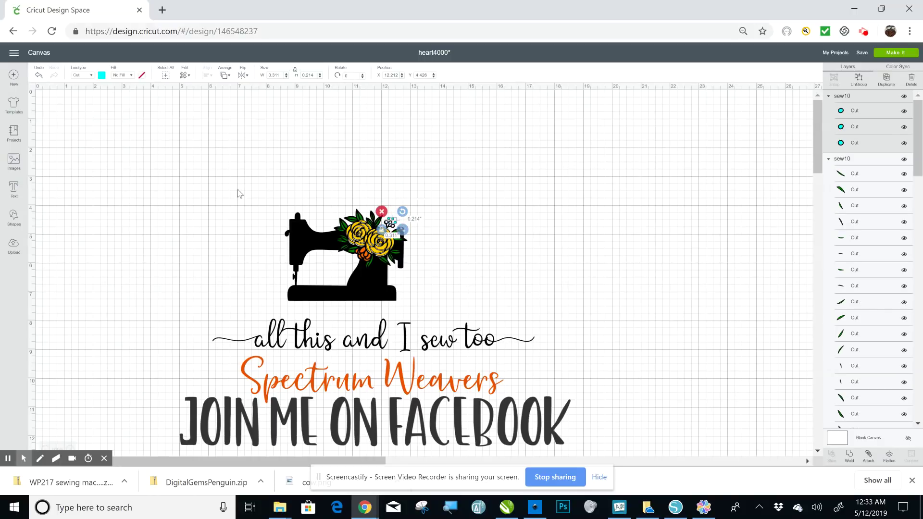
Move the whole sewing machine with its flowers up the canvas and enlarge it to about 8.93 by 6.7 inches
left_click_drag(255, 181, 455, 307)
left_click_drag(376, 256, 372, 156)
left_click_drag(408, 207, 544, 308)
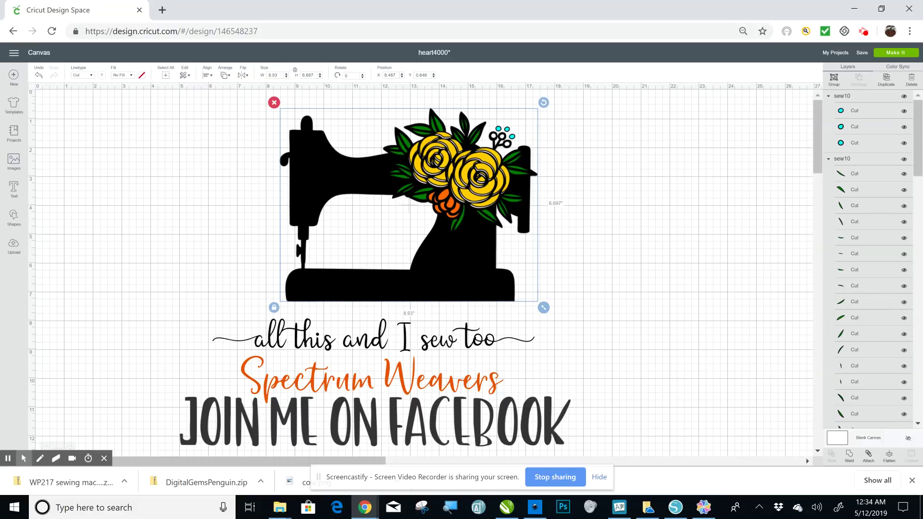
Select the black sewing machine layer on its own and move it off the coloured flowers
left_click(416, 264)
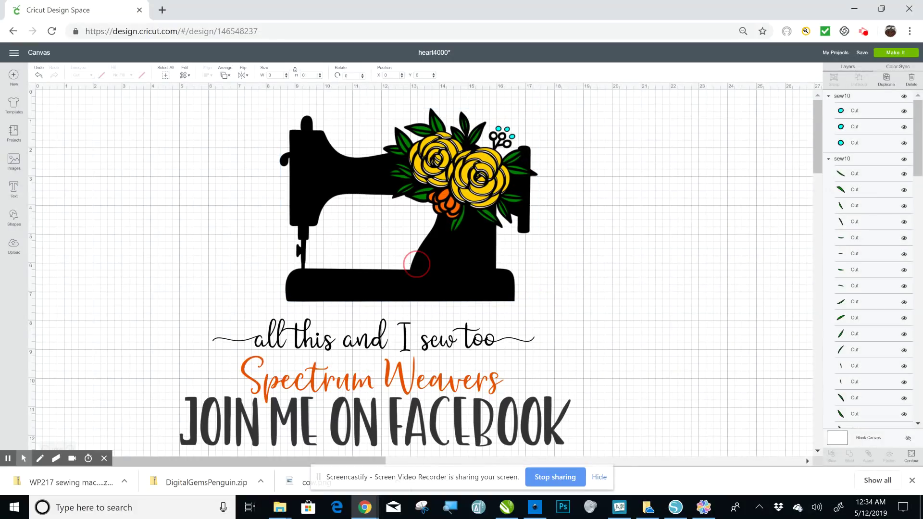
key("ctrl+z")
left_click(347, 166)
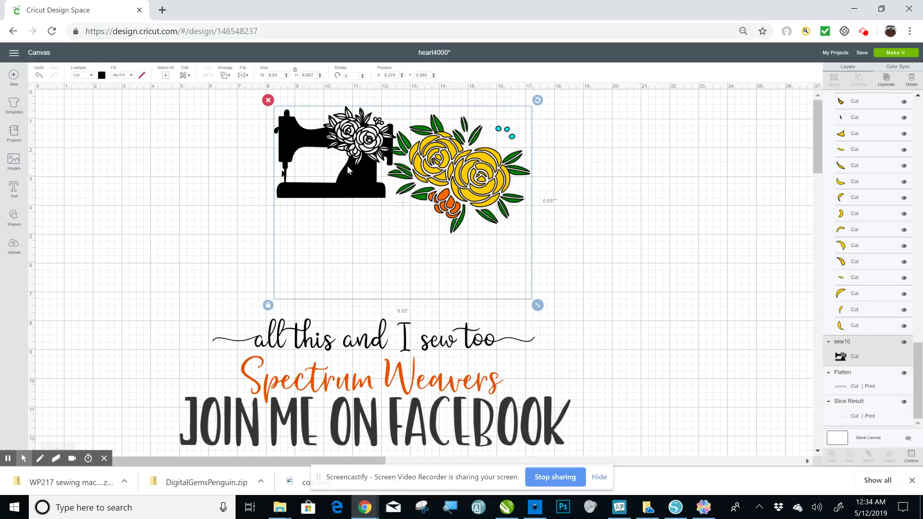
key("ctrl+y")
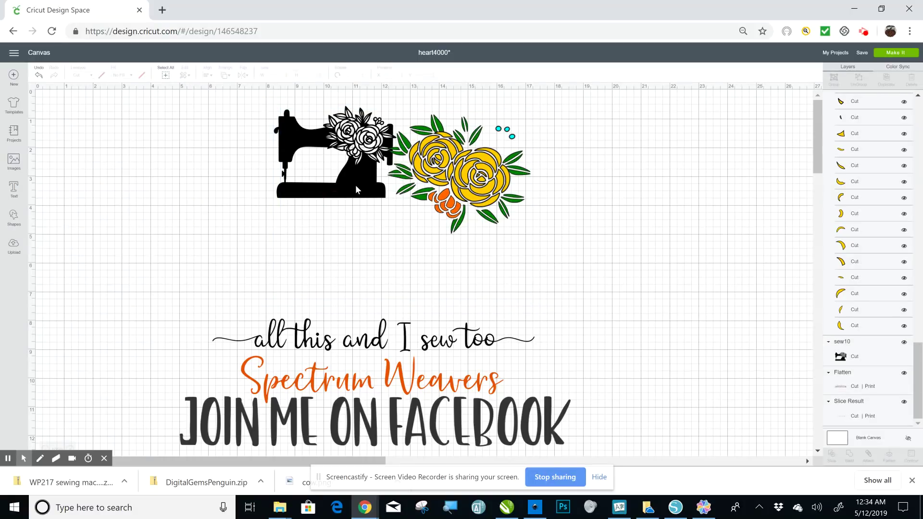